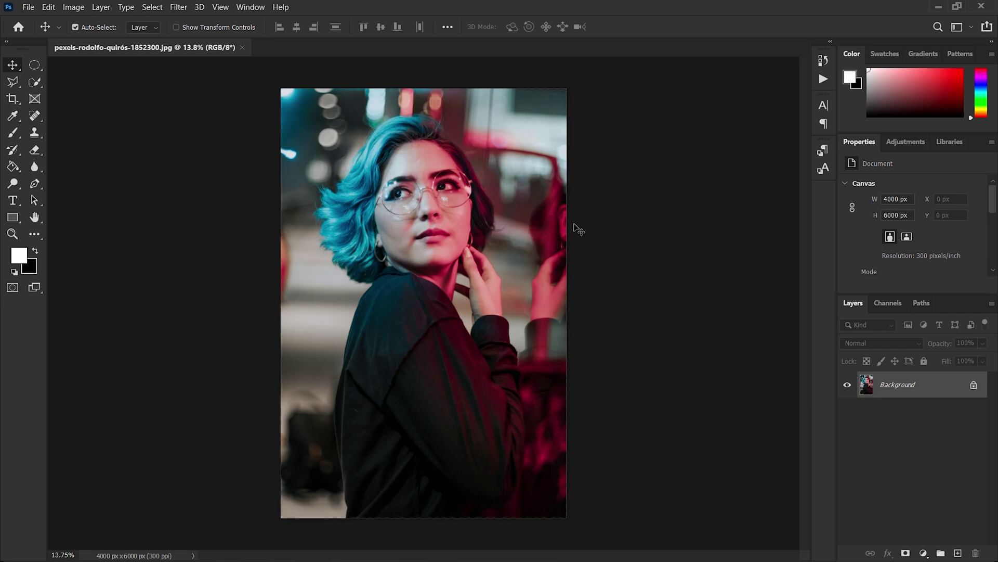
- Unlock the portrait's Background layer so it becomes the editable Layer 0
click(976, 386)
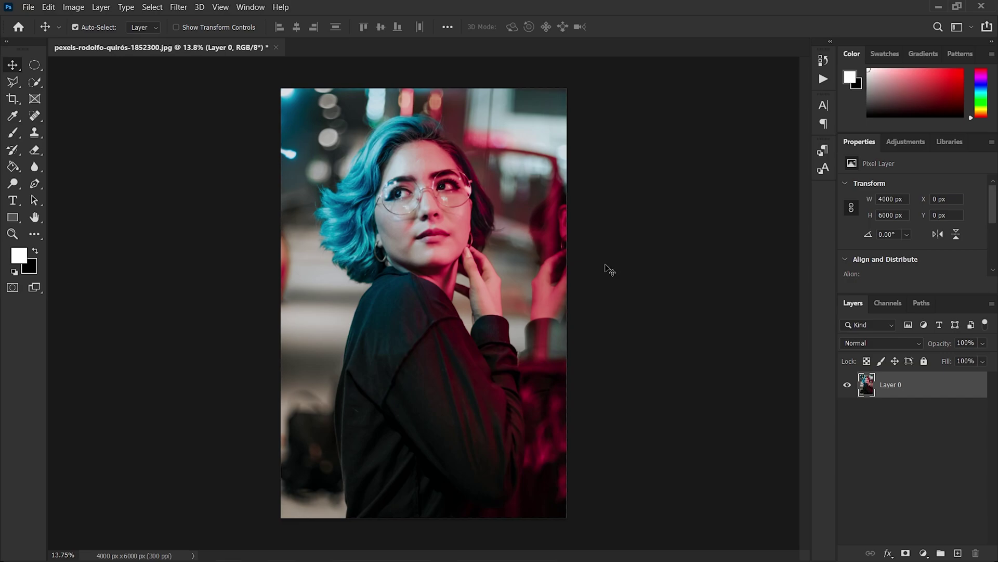
- Select the woman with Select > Subject and add a layer mask hiding the street behind her
click(154, 8)
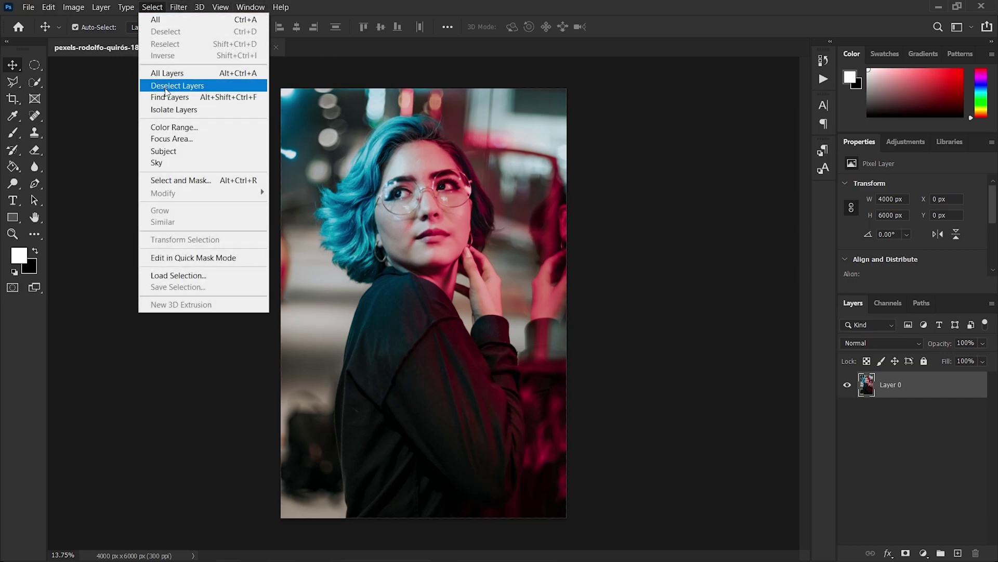
click(198, 153)
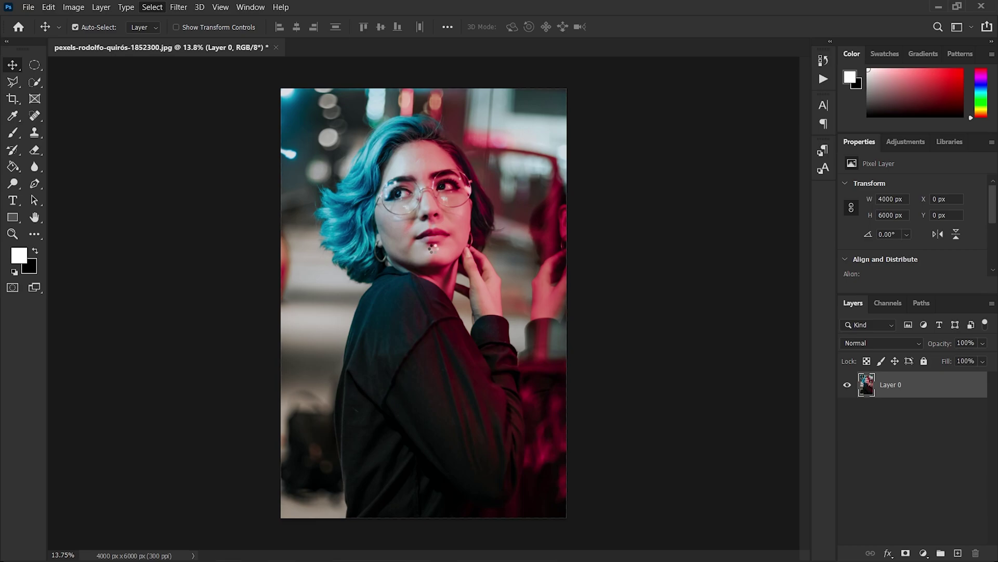
key(ctrl+plus)
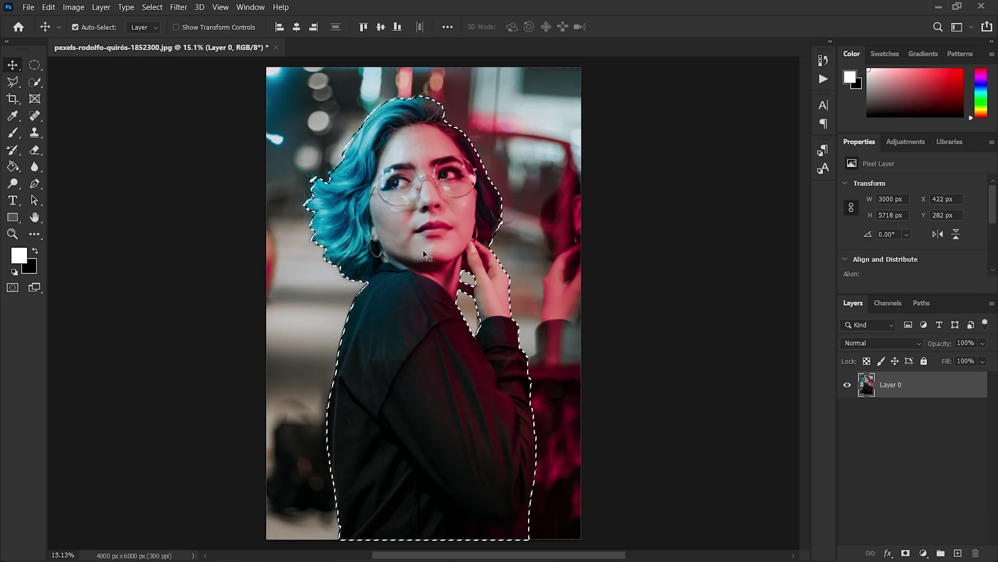
scroll(423, 249, up, 1)
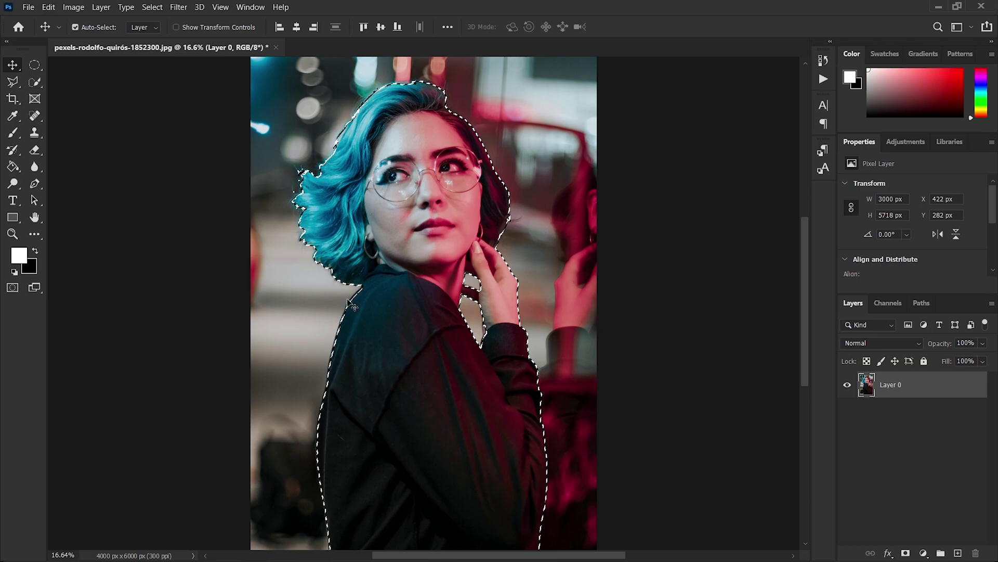
key(ctrl+0)
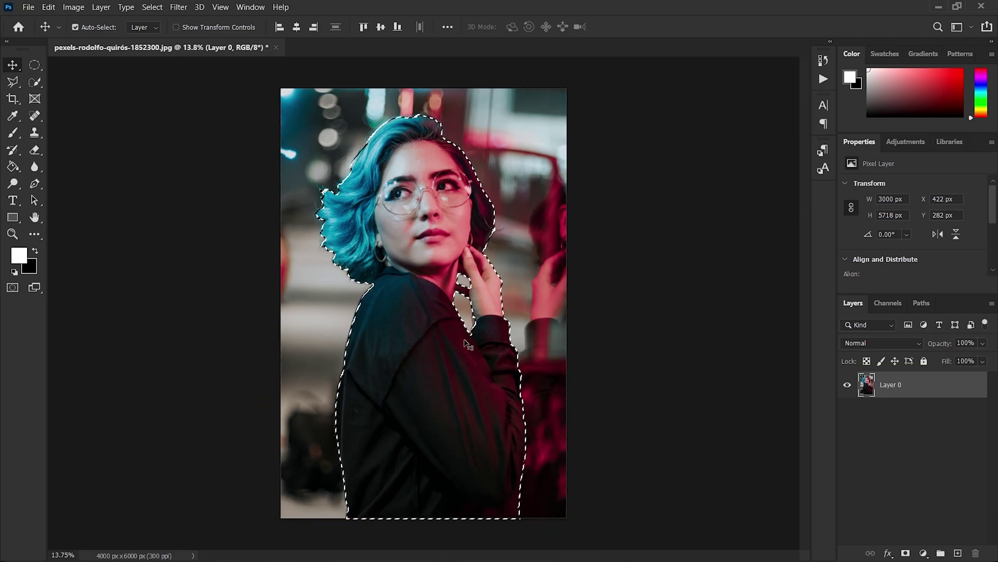
click(905, 554)
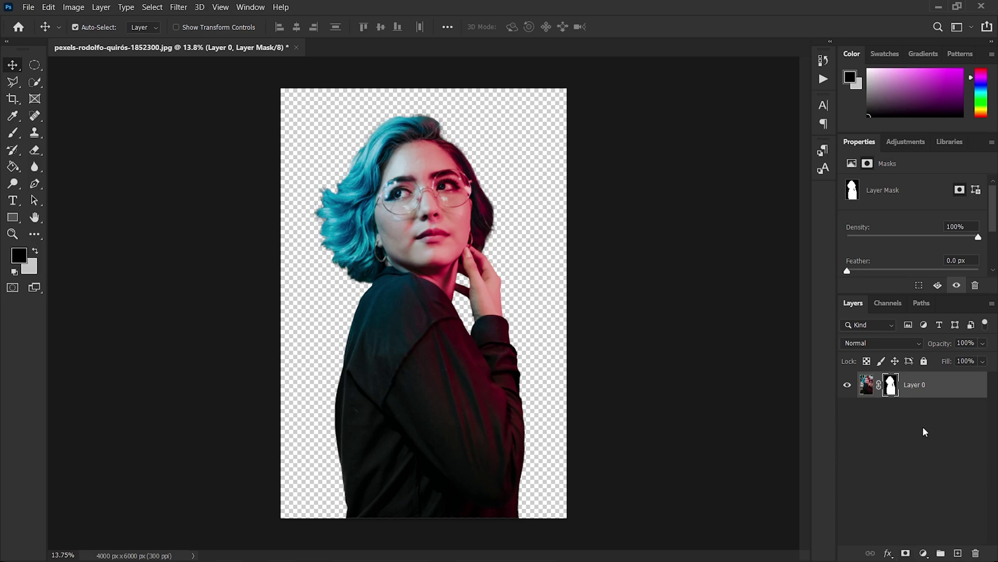
click(924, 553)
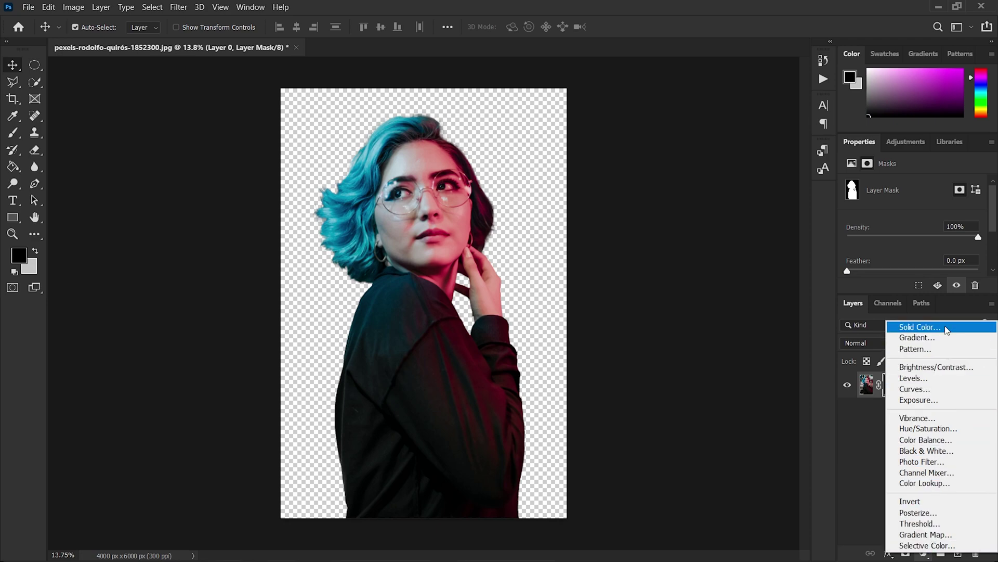
- Add a white Solid Color fill layer and place it beneath the portrait layer
click(920, 326)
click(930, 160)
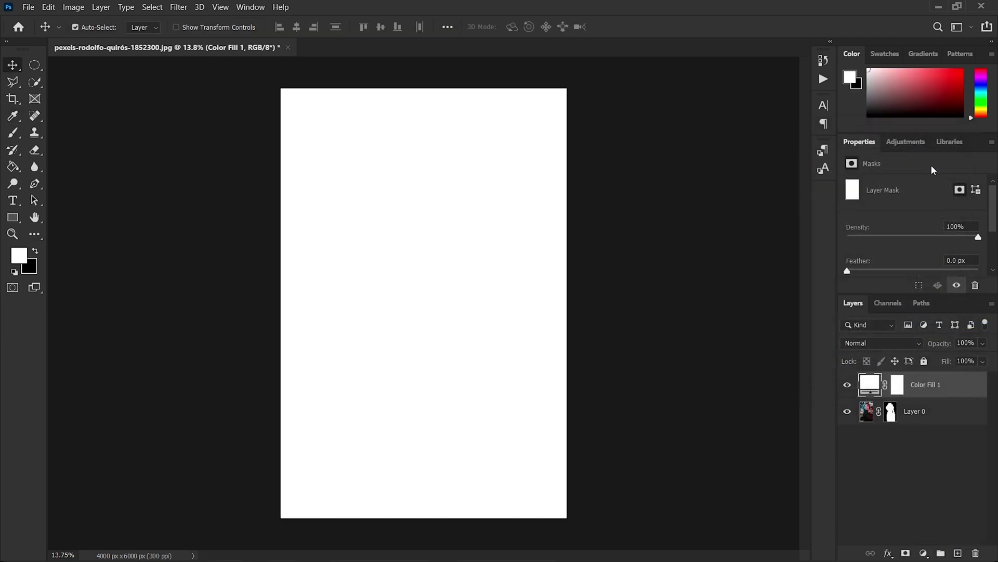
drag(935, 381, 930, 425)
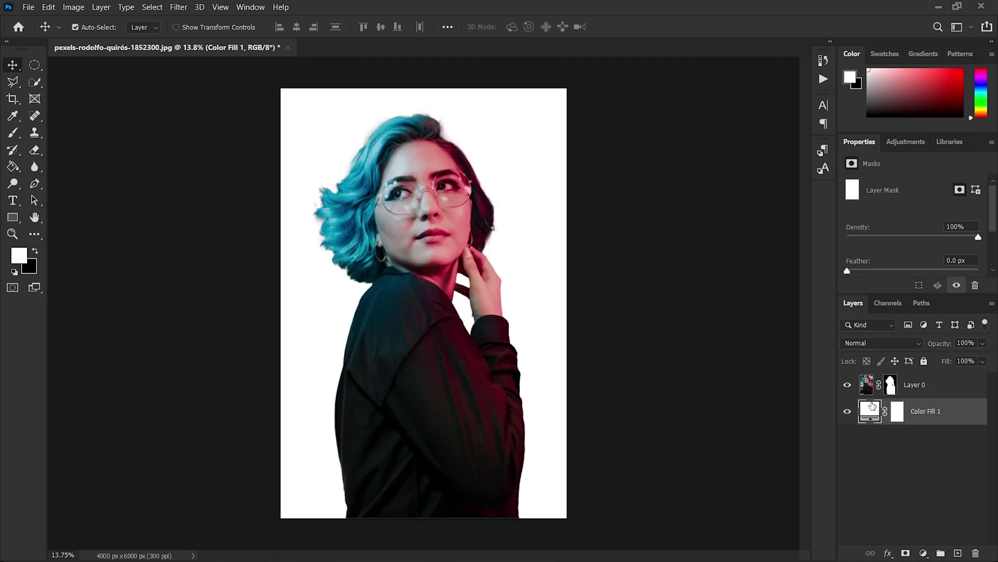
scroll(483, 287, up, 3)
scroll(441, 271, down, 2)
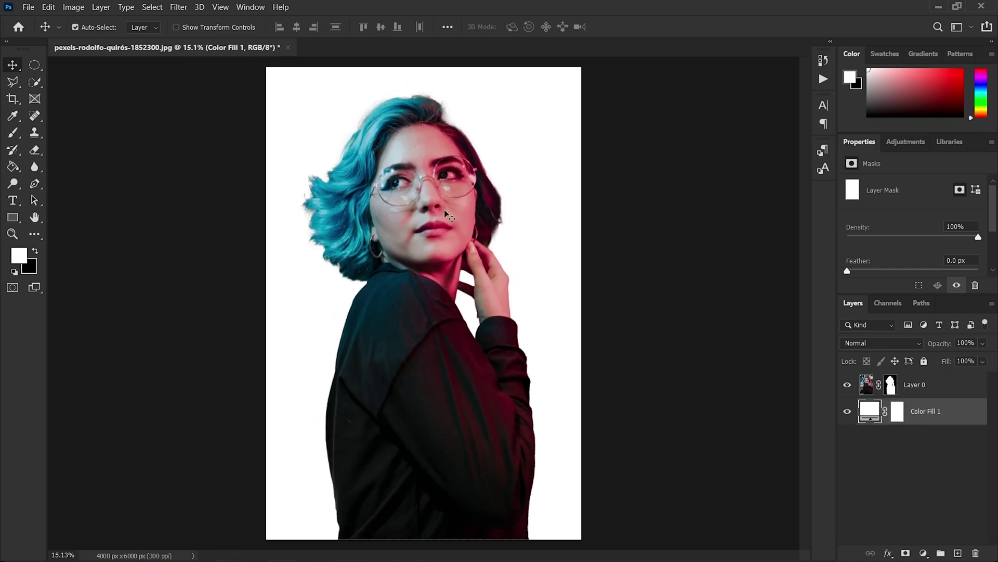
scroll(447, 294, down, 1)
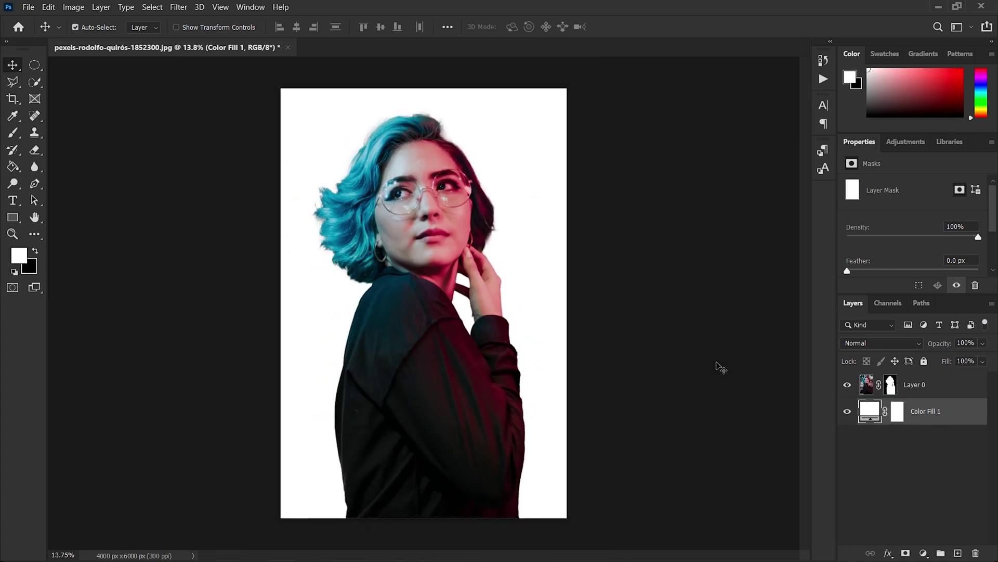
- Add a Hue/Saturation adjustment above Layer 0 with Saturation at -100
click(941, 384)
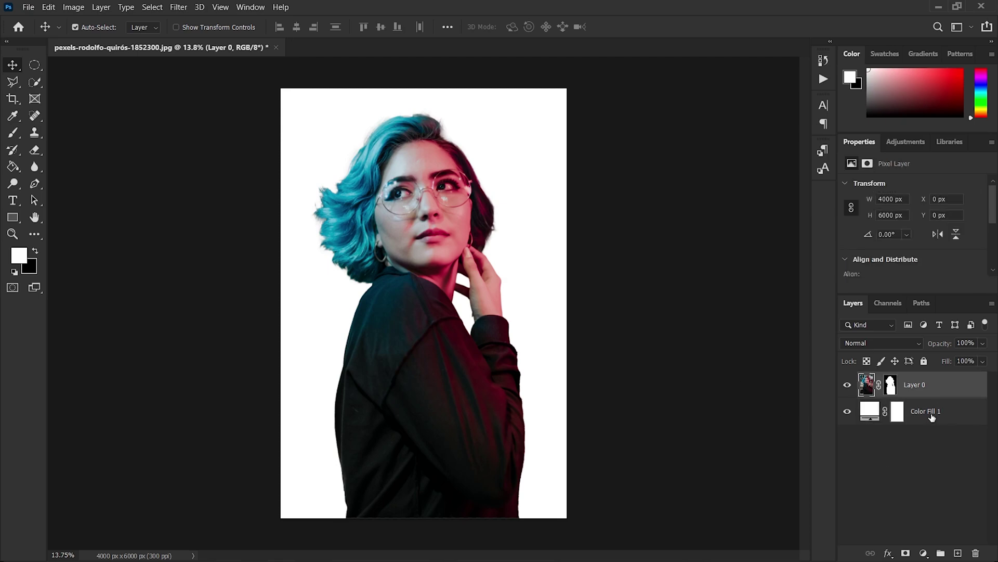
click(924, 553)
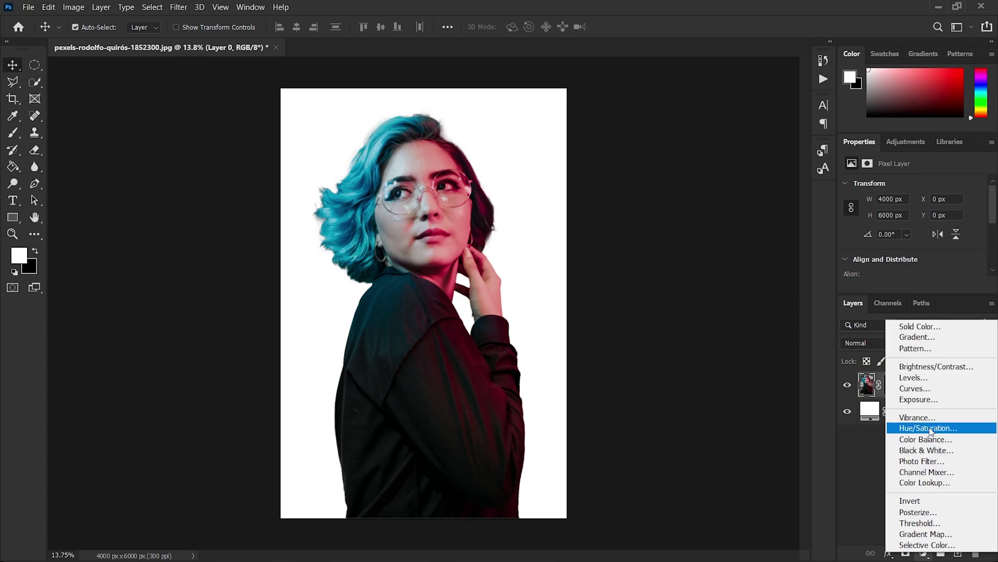
click(965, 429)
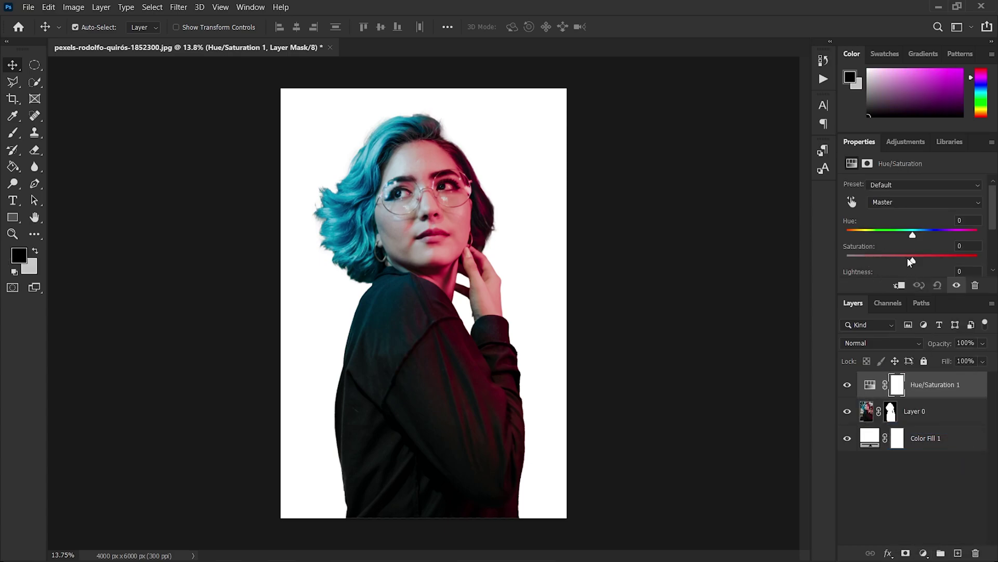
drag(910, 261, 815, 260)
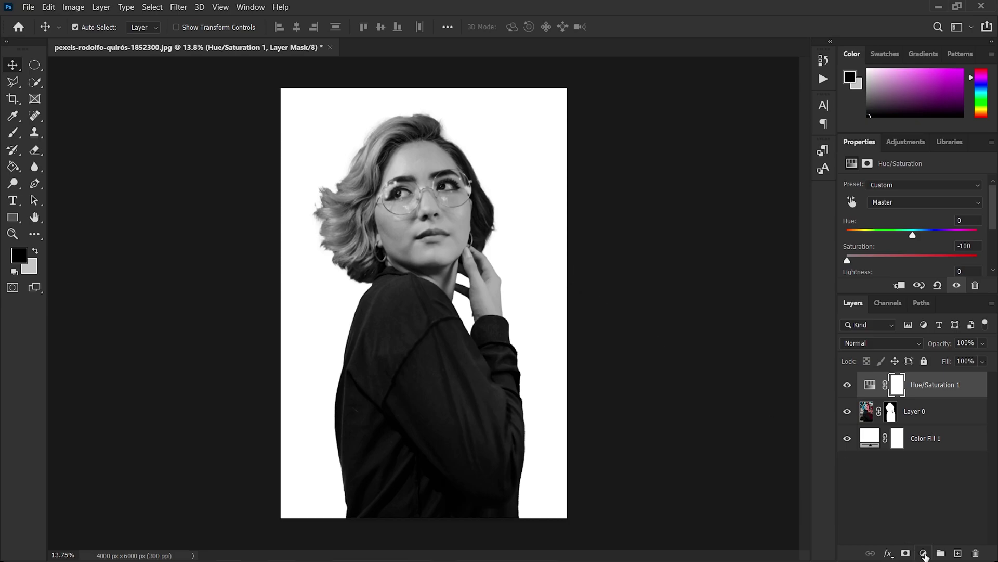
- Add a dark red 894c4c Solid Color fill layer on top, blended in Hard Mix
click(924, 556)
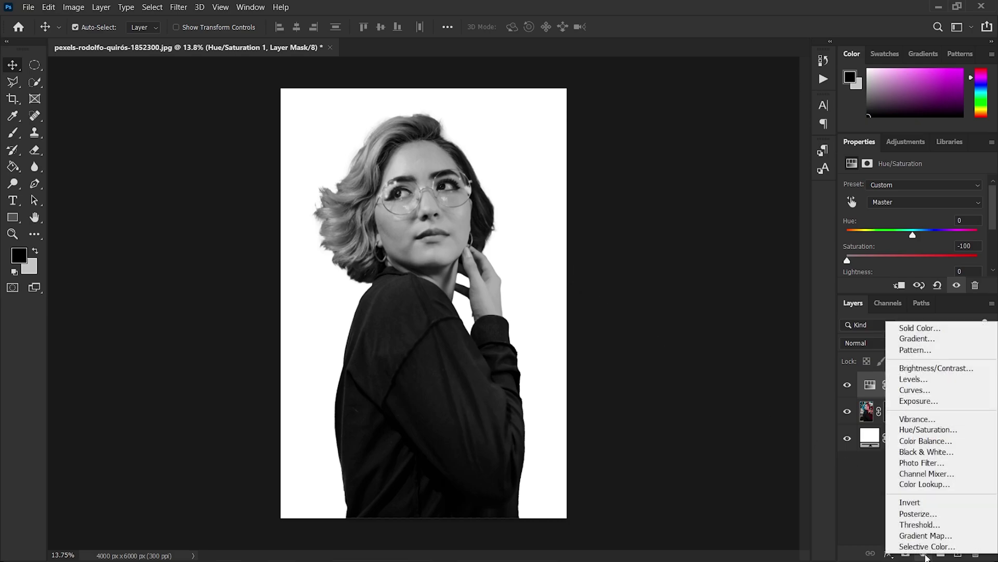
click(919, 325)
mouse_move(702, 255)
mouse_down()
mouse_move(712, 260)
mouse_move(702, 240)
mouse_up()
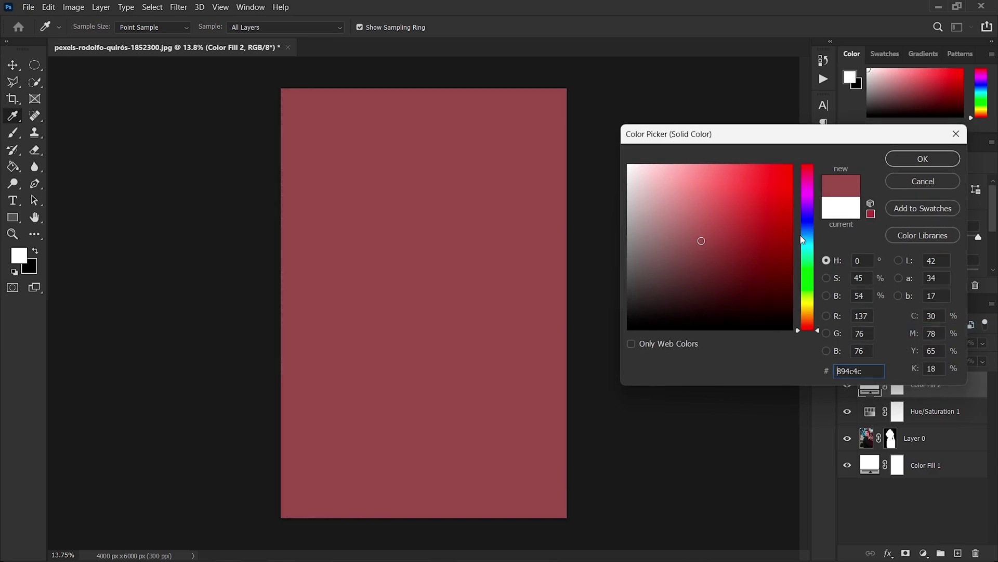
click(923, 159)
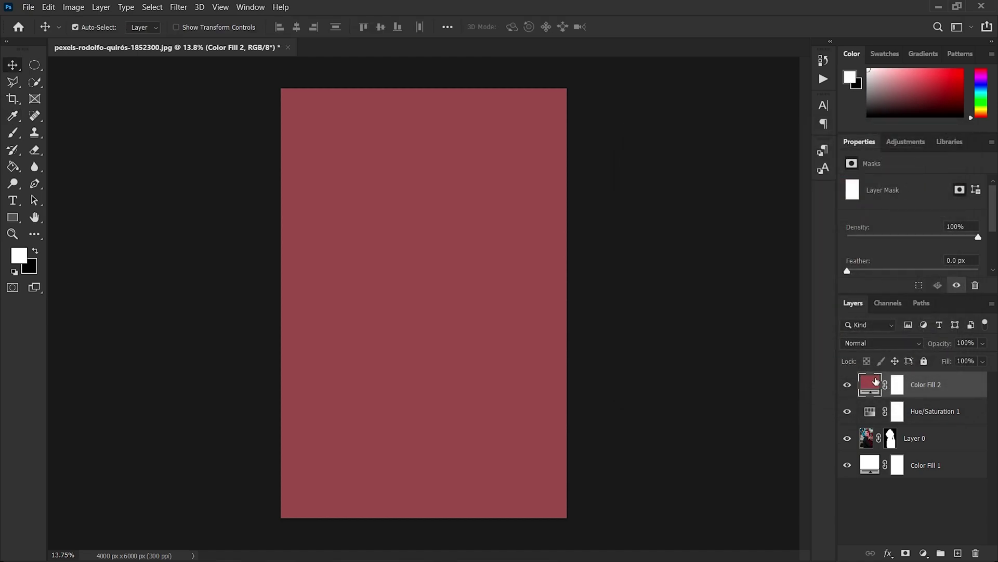
click(882, 342)
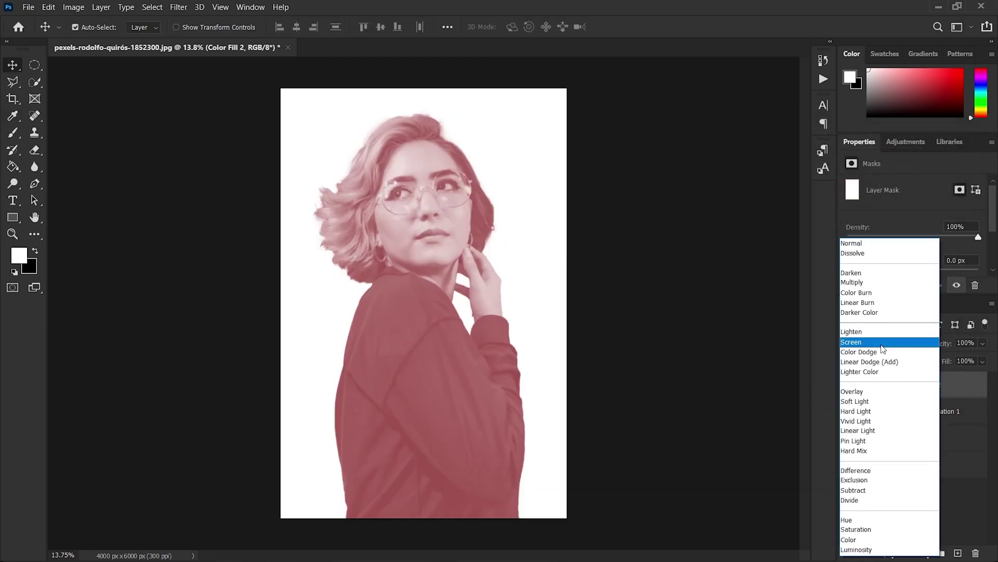
click(867, 450)
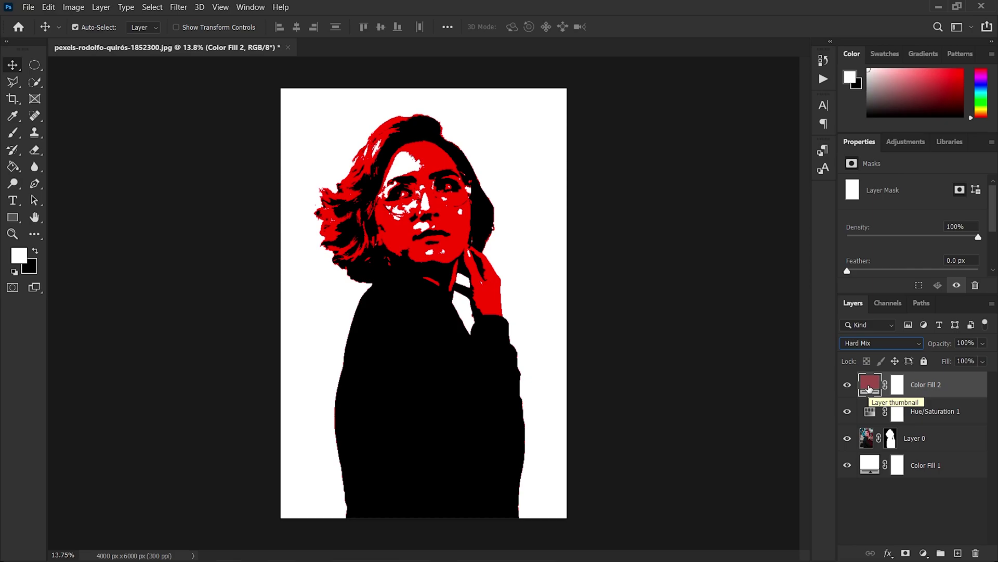
- Recolour the Color Fill 2 layer to muted taupe #6b6057
double_click(869, 387)
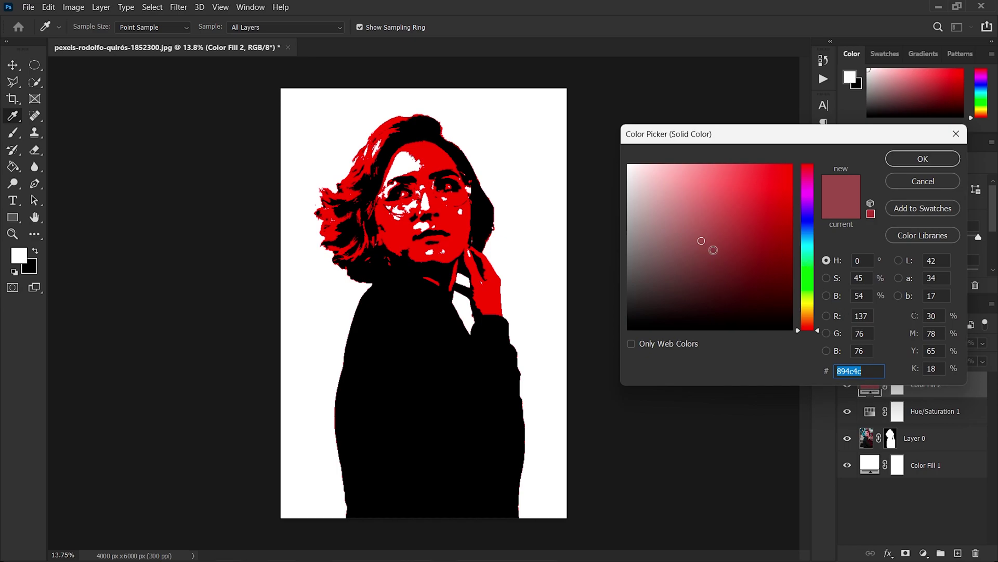
mouse_move(703, 259)
mouse_down()
mouse_move(662, 246)
mouse_move(653, 258)
mouse_up()
drag(809, 321, 803, 290)
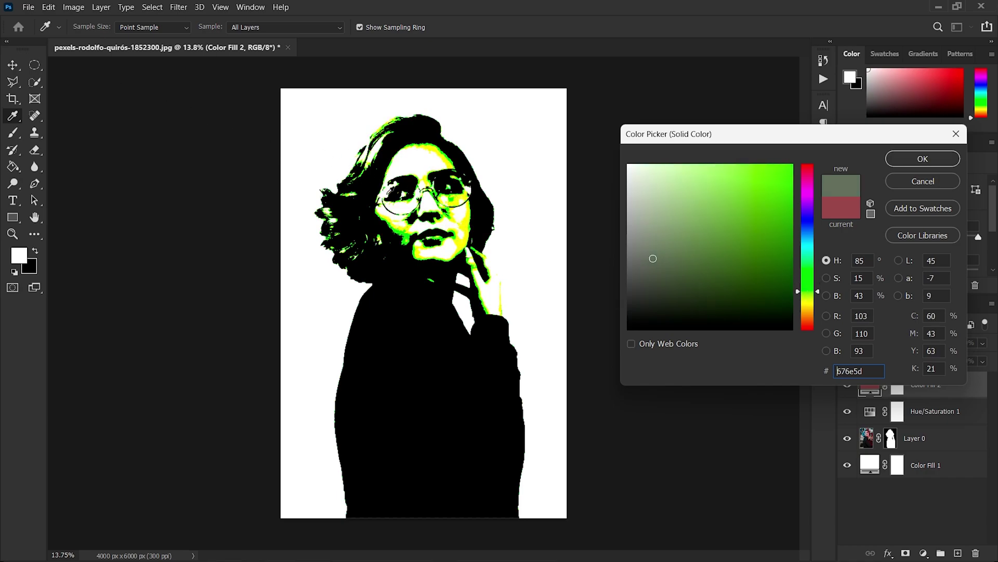
drag(809, 295, 806, 318)
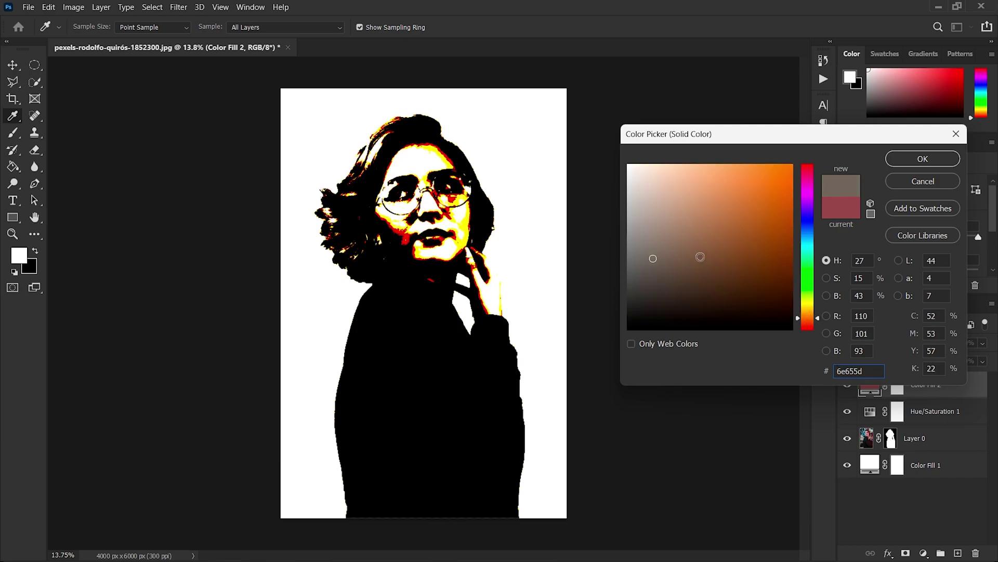
click(689, 262)
click(676, 255)
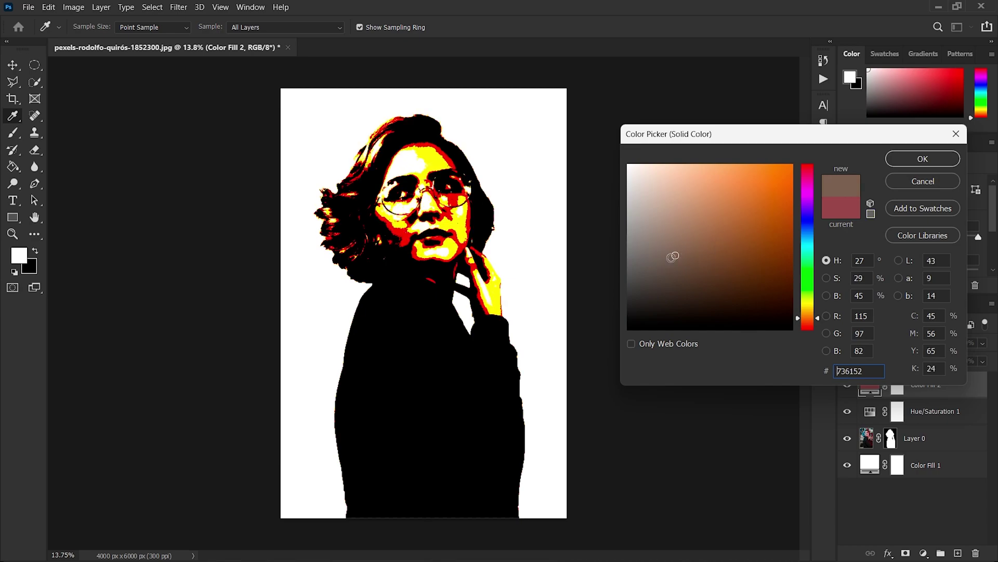
click(666, 261)
drag(662, 259, 649, 259)
click(659, 260)
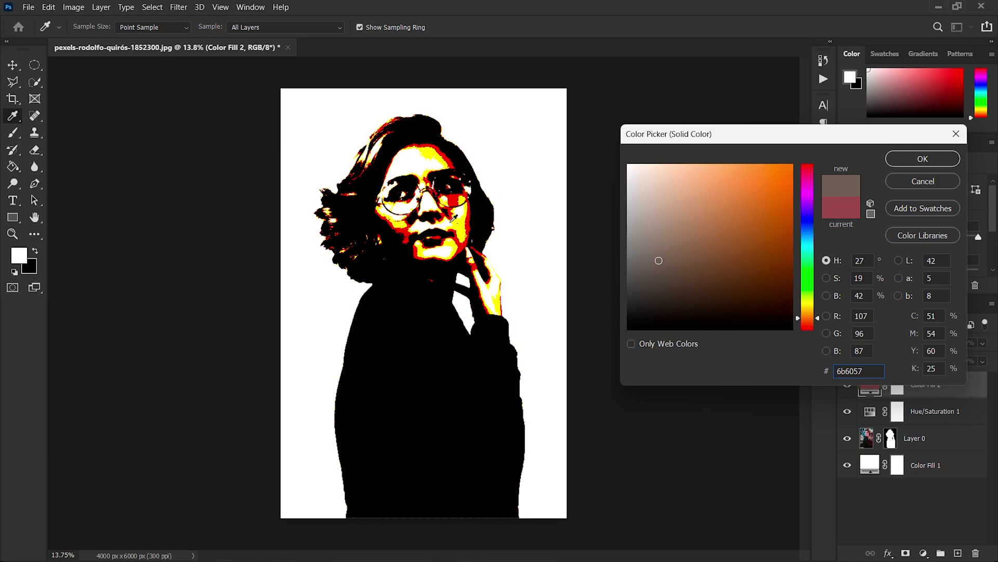
click(922, 158)
key(v)
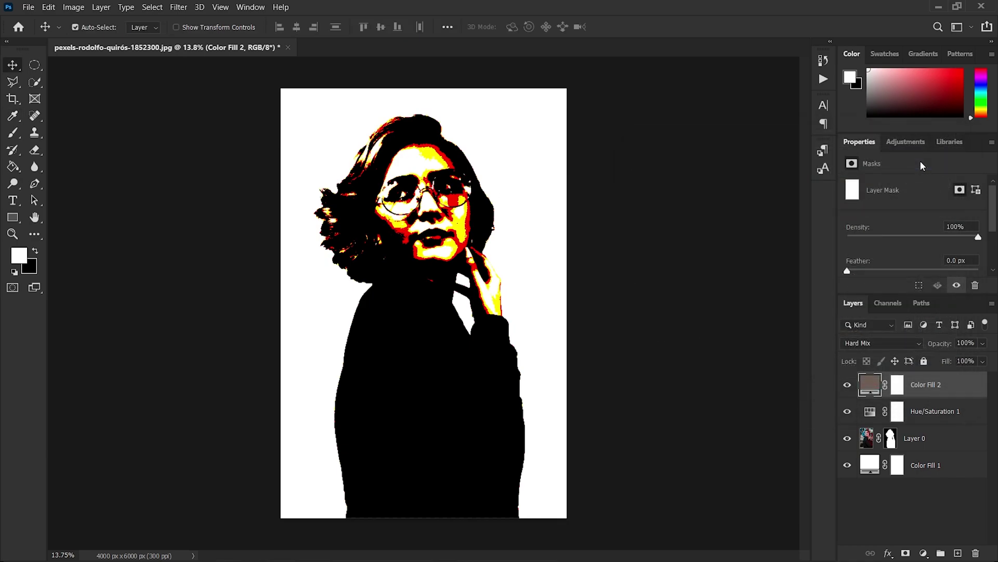
scroll(431, 182, up, 2)
scroll(431, 182, up, 1)
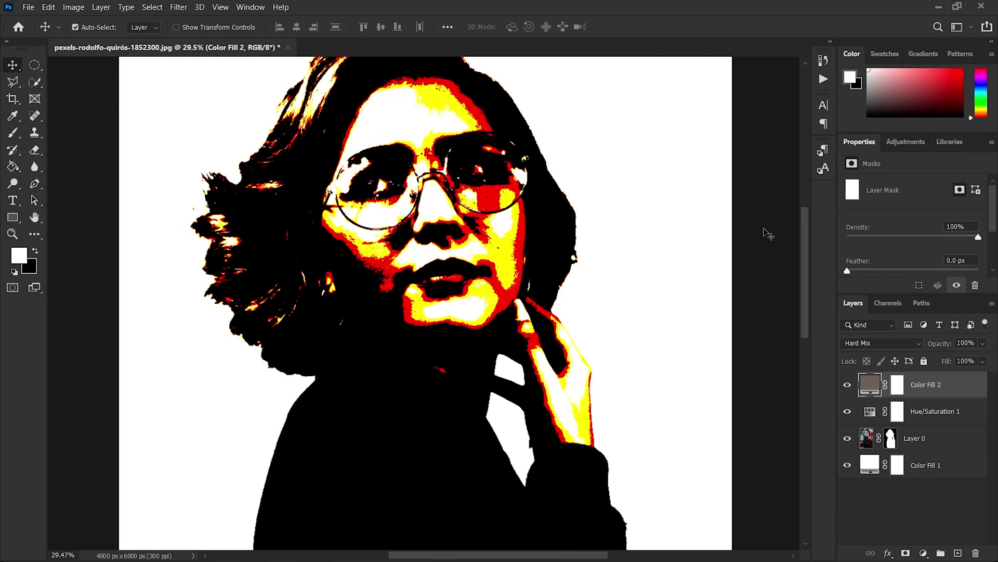
mouse_move(804, 275)
mouse_down()
mouse_move(800, 248)
mouse_move(799, 269)
mouse_up()
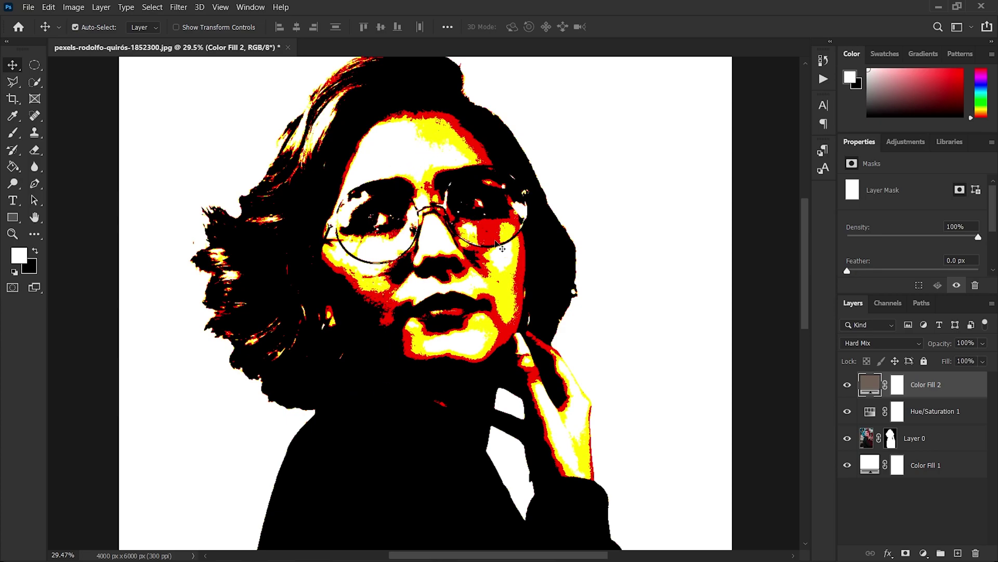
scroll(502, 249, down, 3)
scroll(457, 281, down, 1)
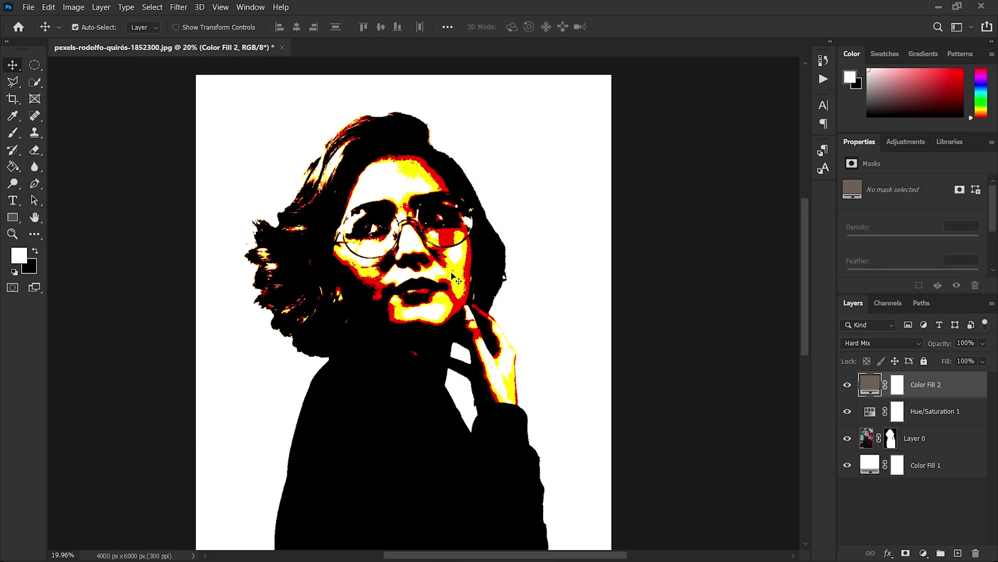
scroll(458, 281, down, 1)
scroll(434, 332, down, 1)
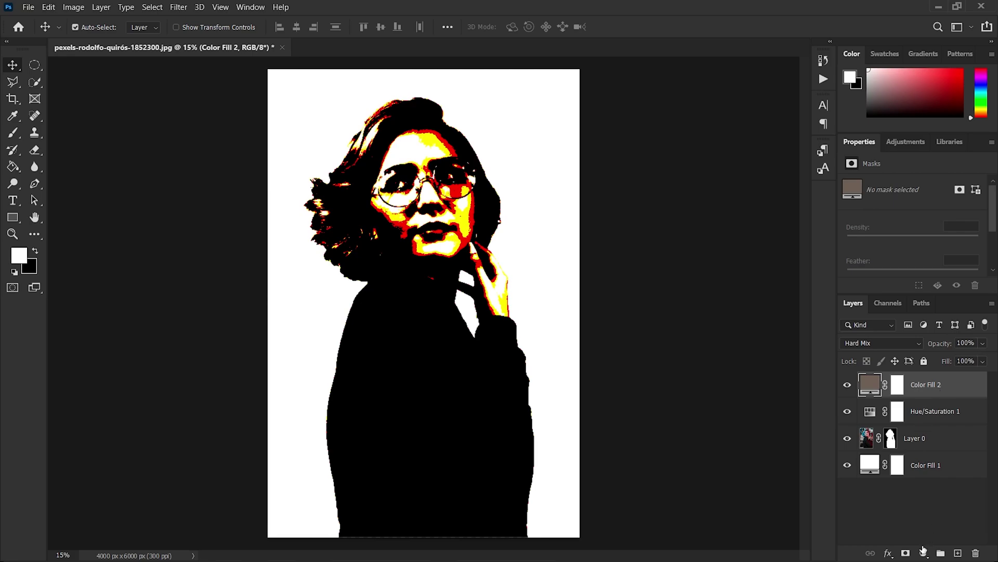
- Add a Black & White adjustment layer on top with Blues 40 and Magentas 60
click(923, 551)
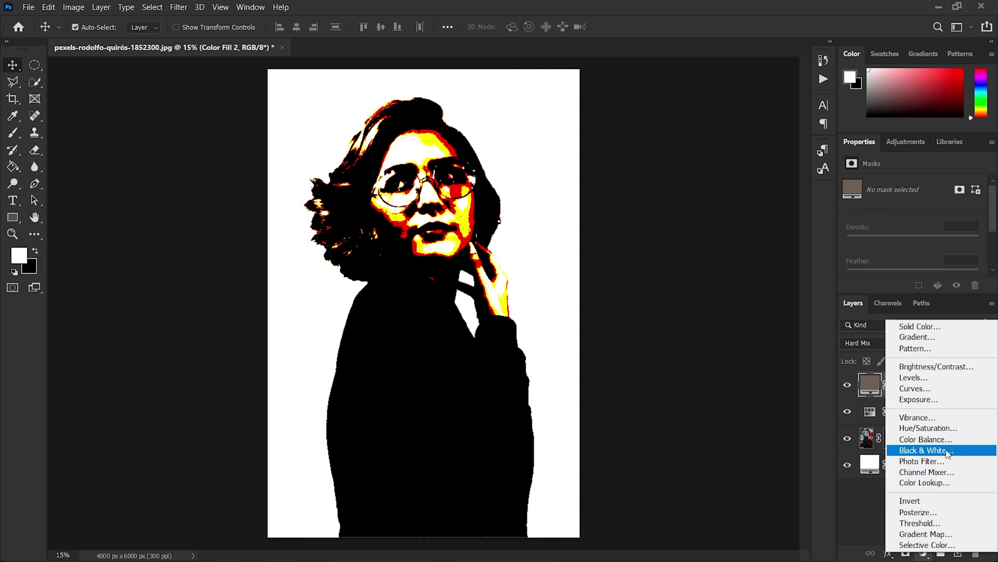
click(962, 452)
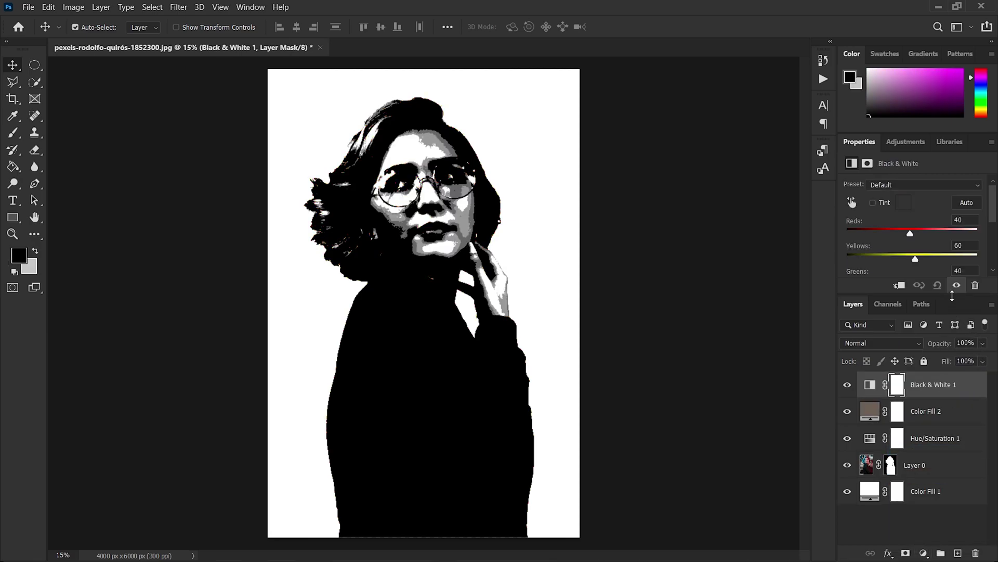
drag(952, 294, 952, 426)
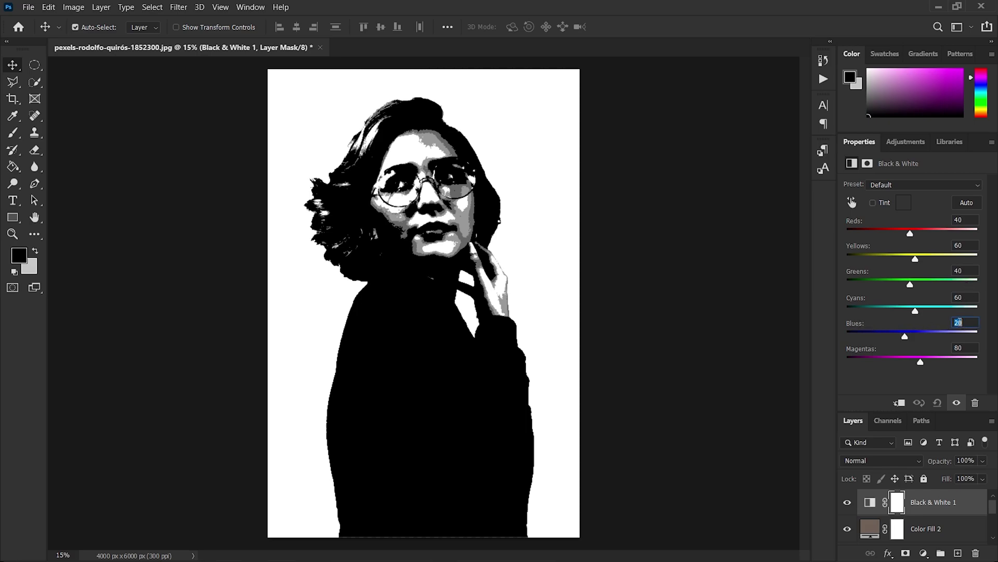
text(4)
text(60)
drag(955, 410, 956, 270)
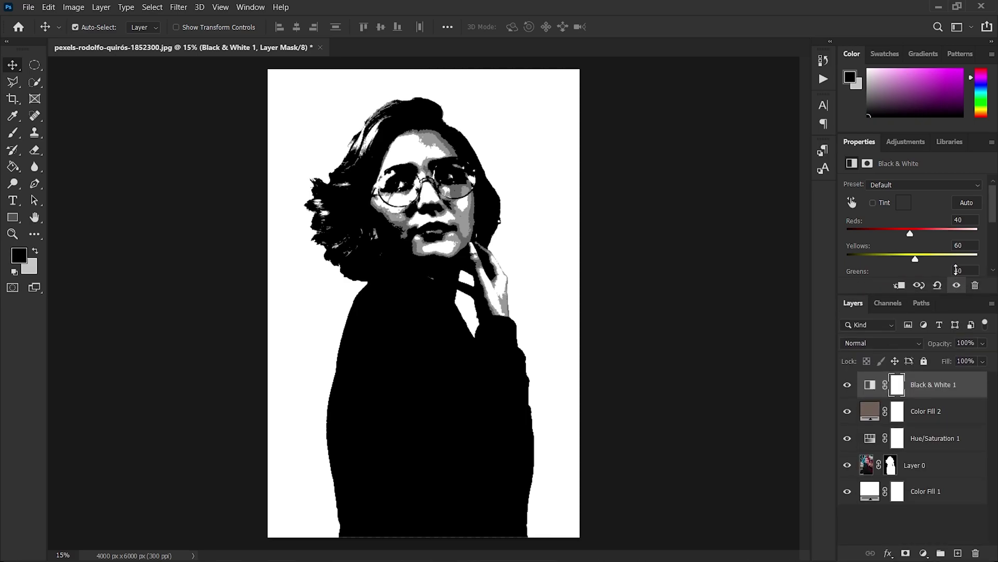
scroll(385, 107, up, 5)
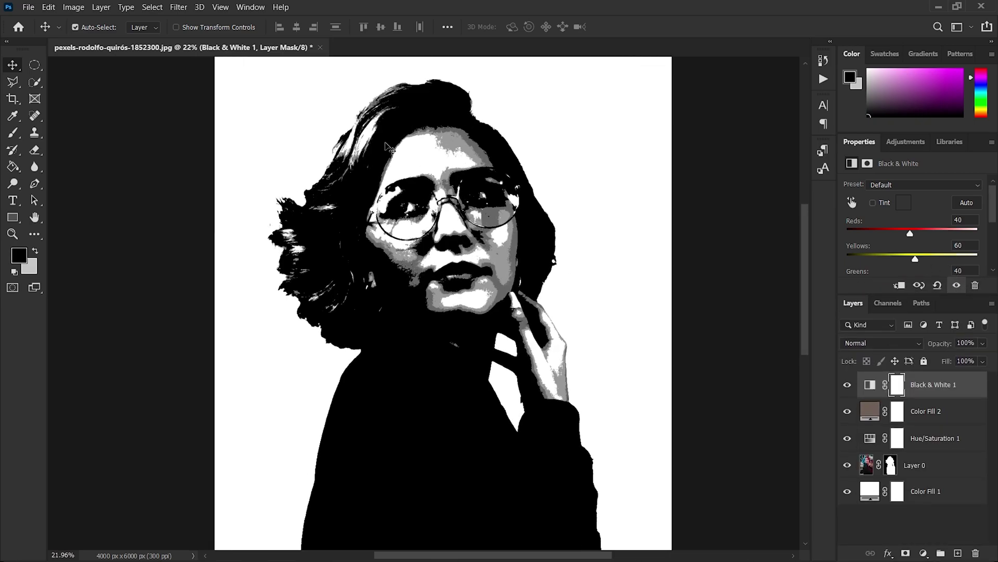
scroll(519, 230, up, 1)
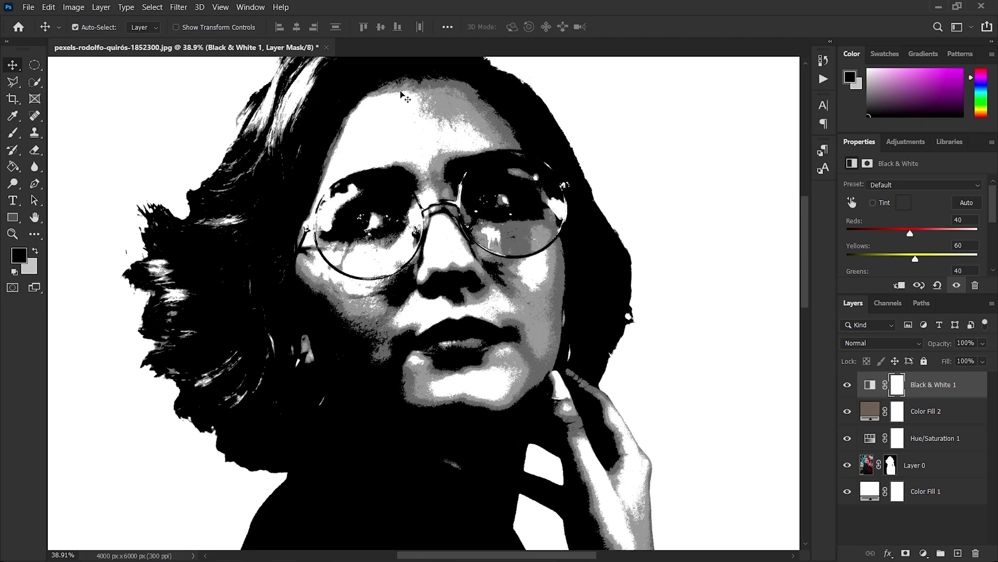
scroll(469, 107, up, 6)
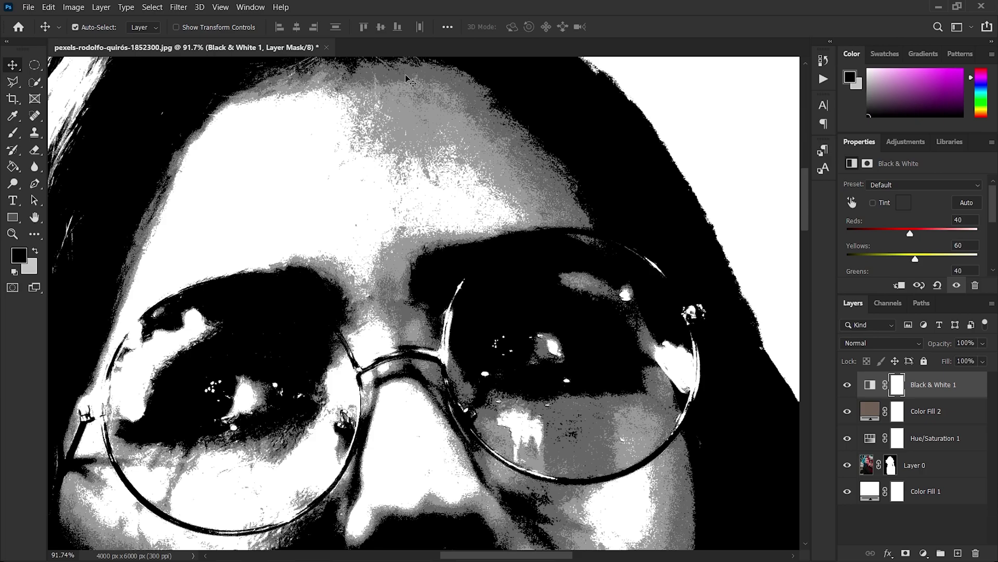
scroll(448, 208, down, 8)
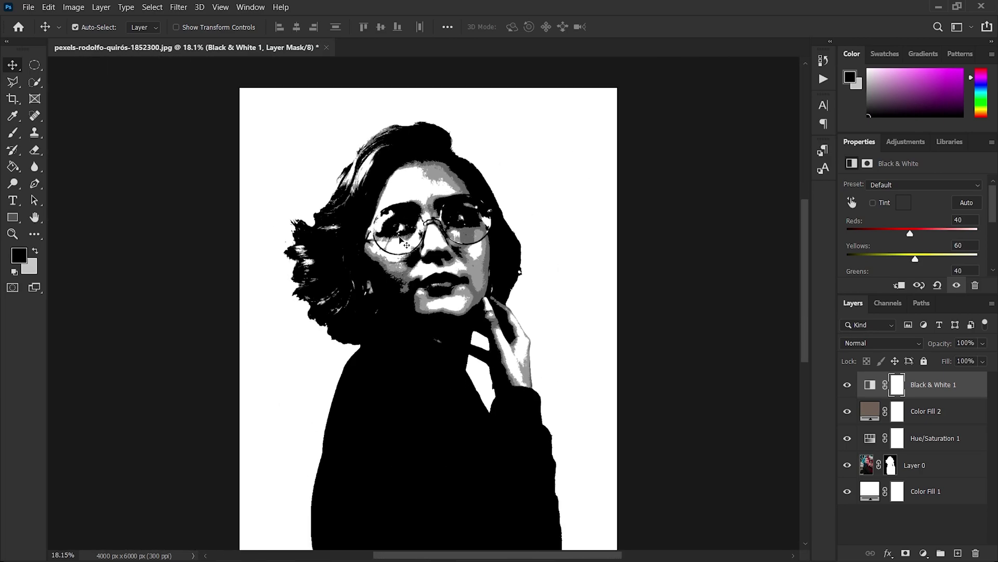
scroll(401, 239, down, 1)
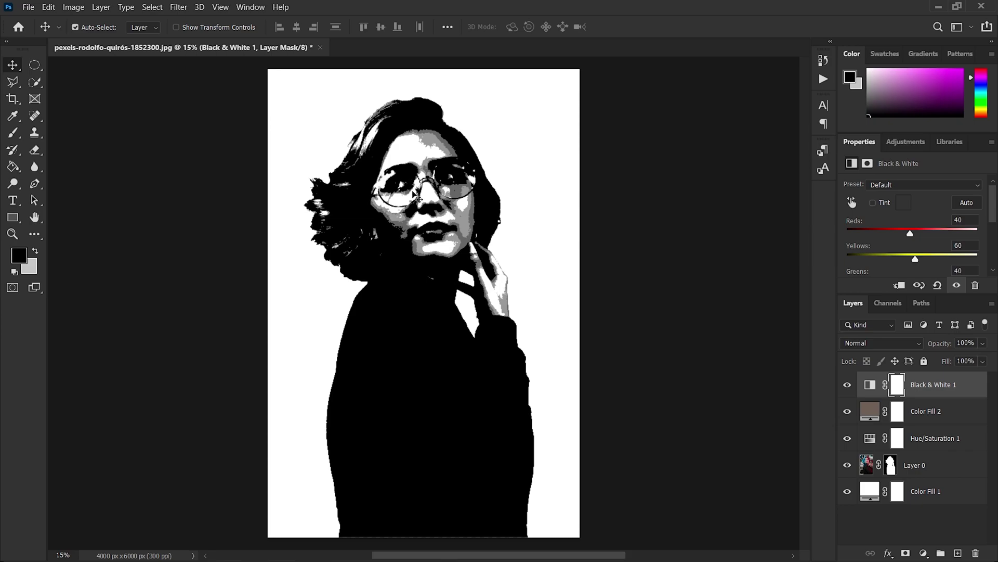
scroll(411, 193, up, 3)
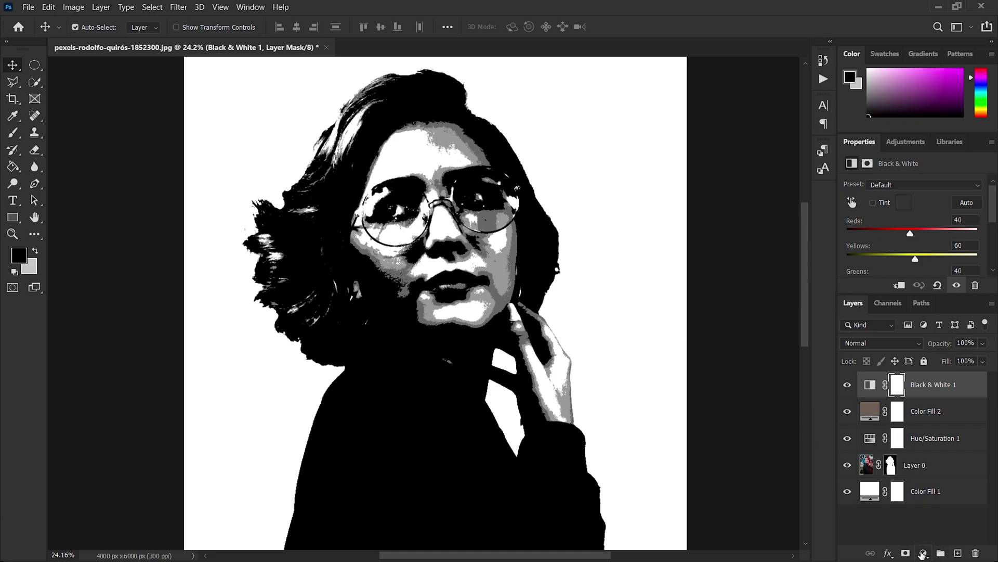
- Add a Gradient Map adjustment layer using the Black, White preset
click(924, 555)
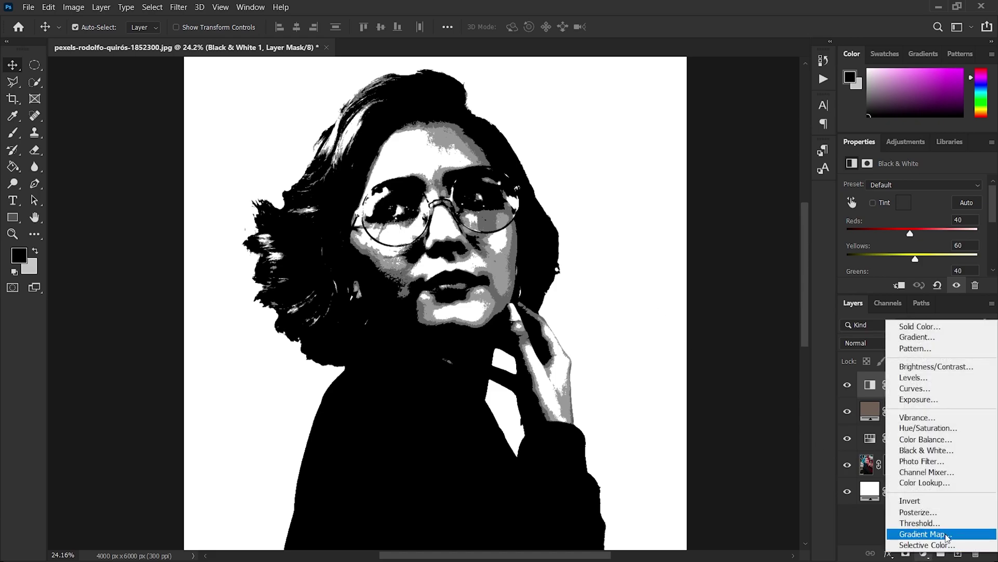
click(926, 534)
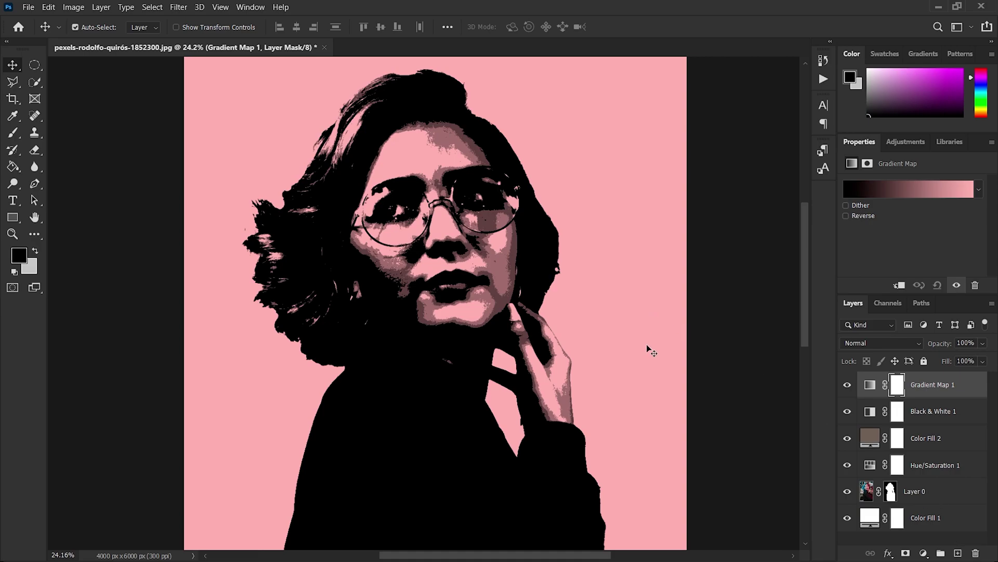
click(979, 190)
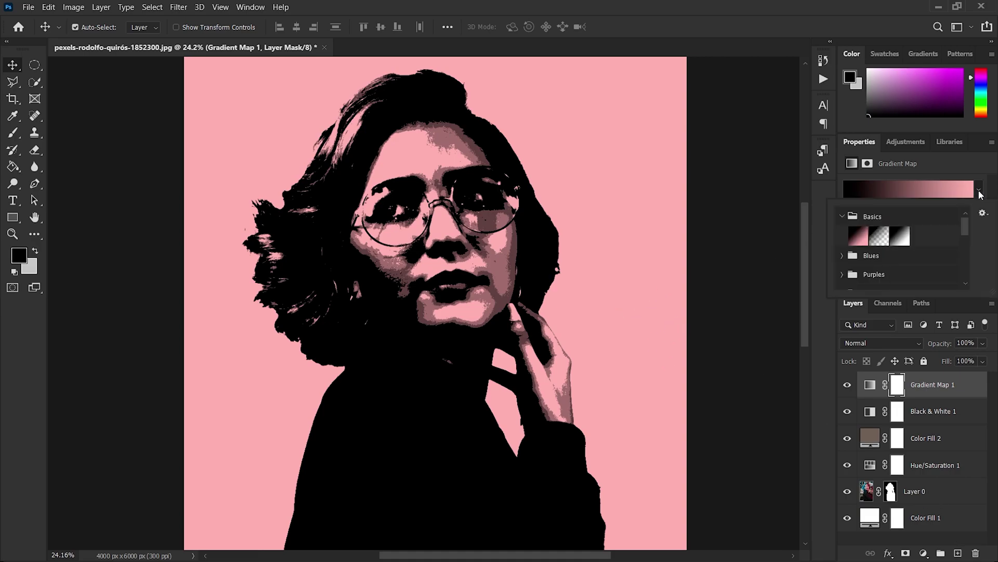
click(907, 236)
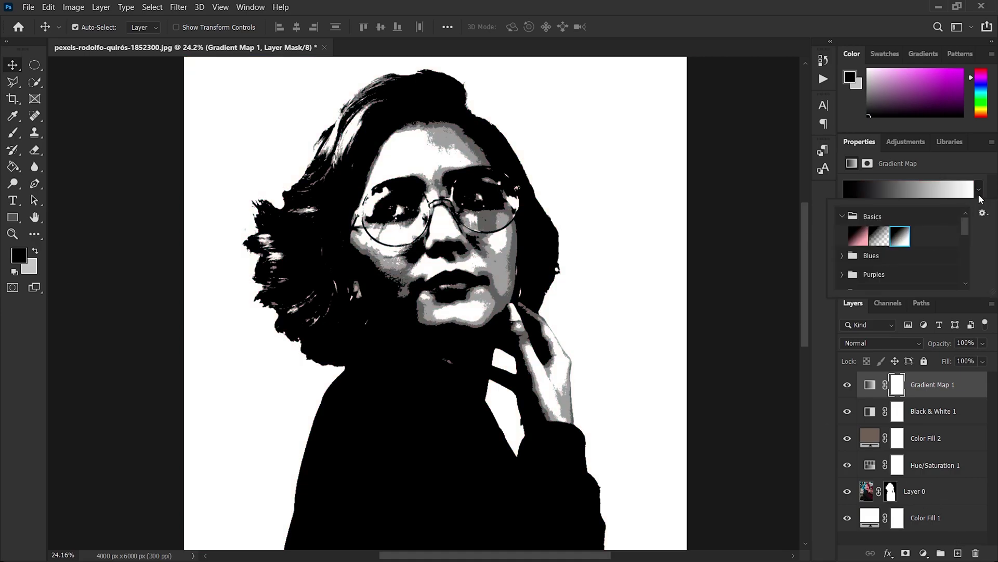
click(979, 192)
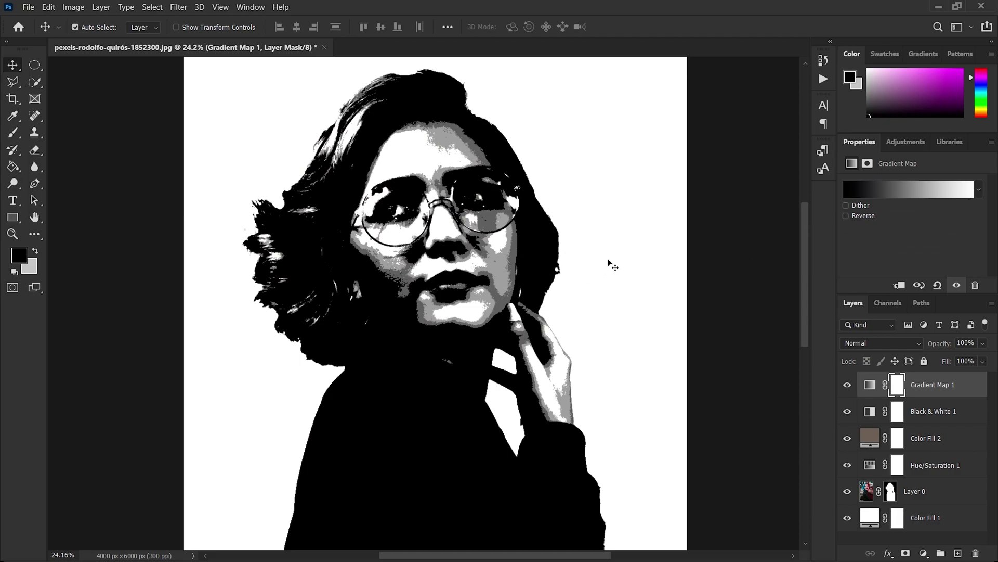
- In the Gradient Editor, add a white colour stop at Location 40%
click(910, 190)
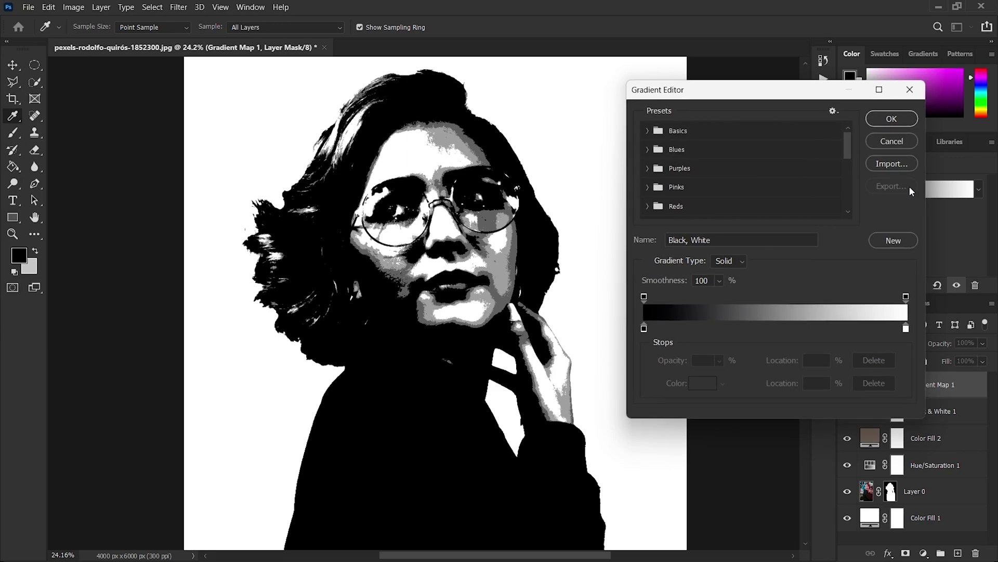
drag(804, 88, 792, 93)
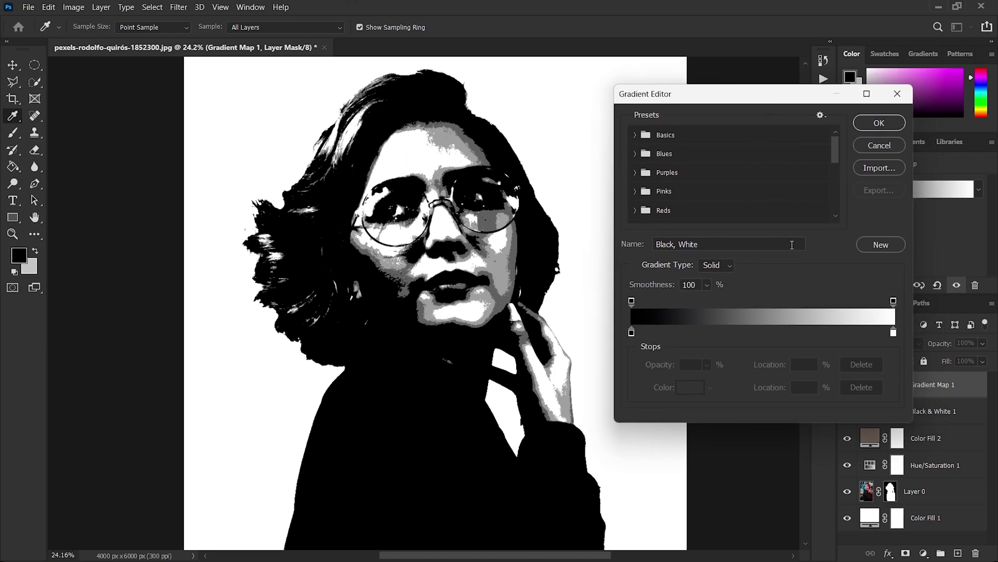
click(631, 333)
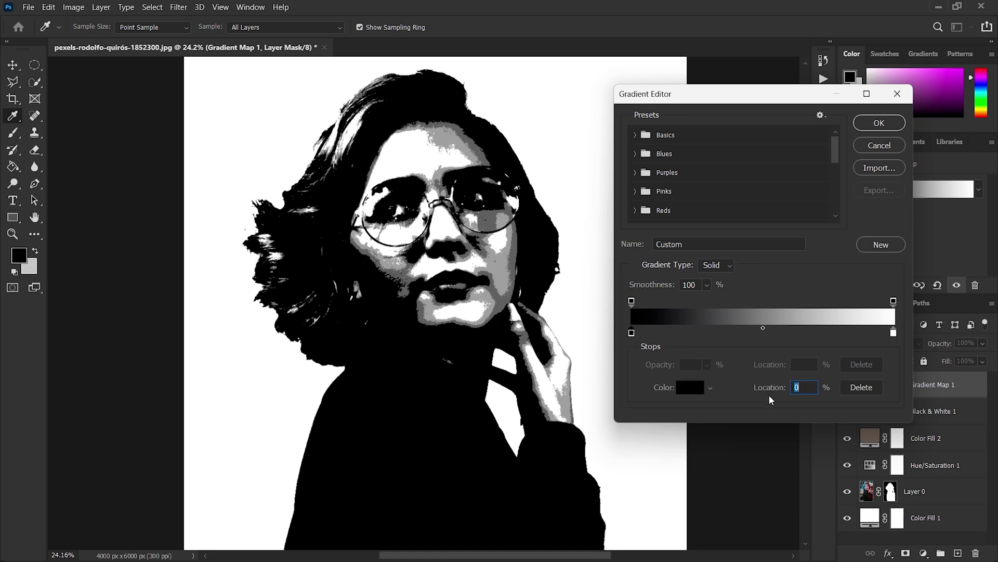
click(894, 333)
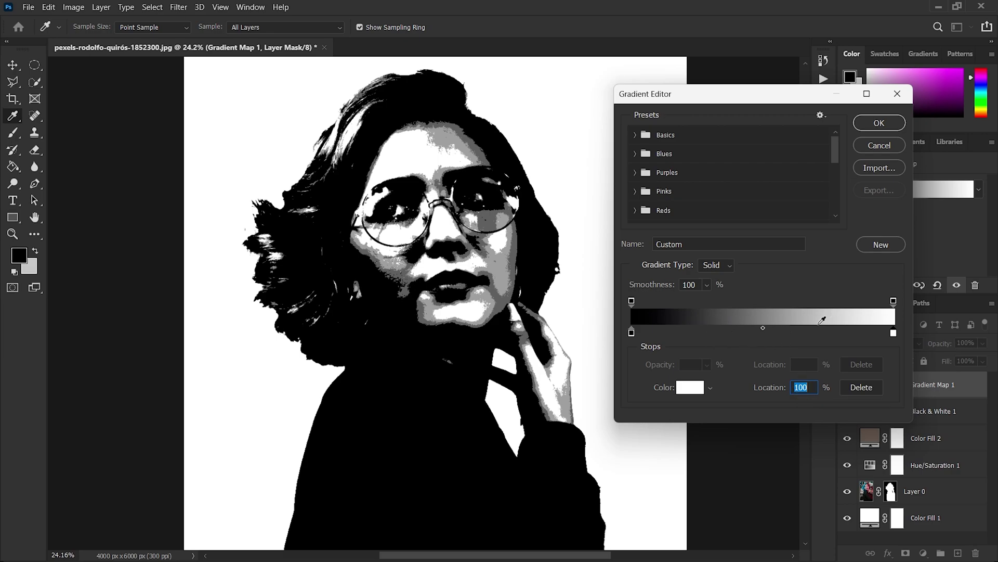
click(721, 331)
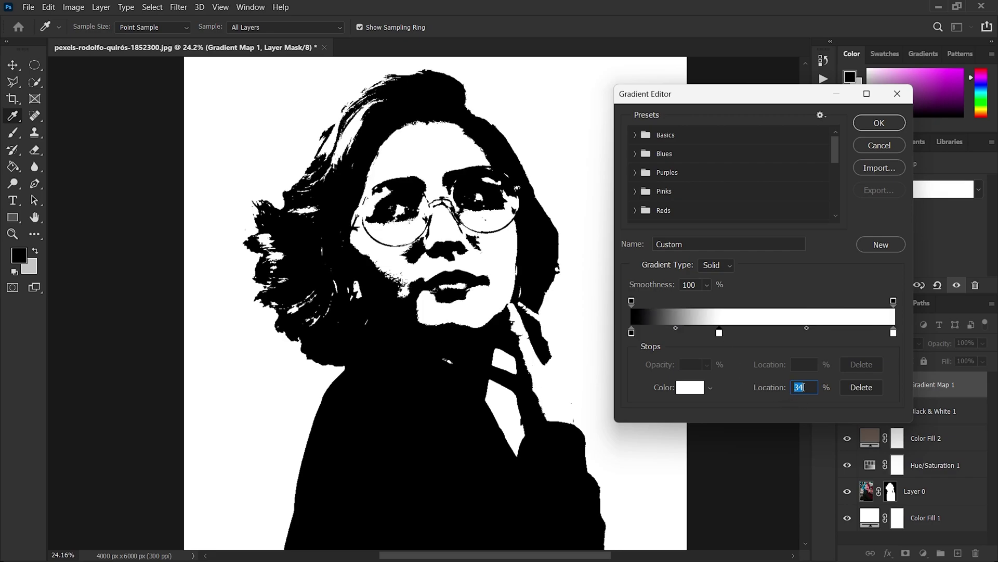
text(40)
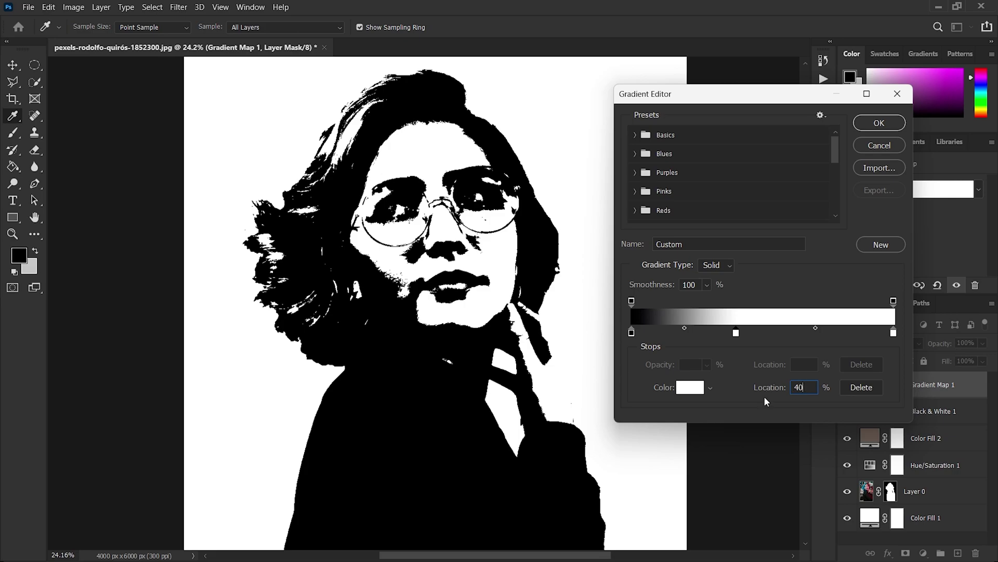
click(690, 390)
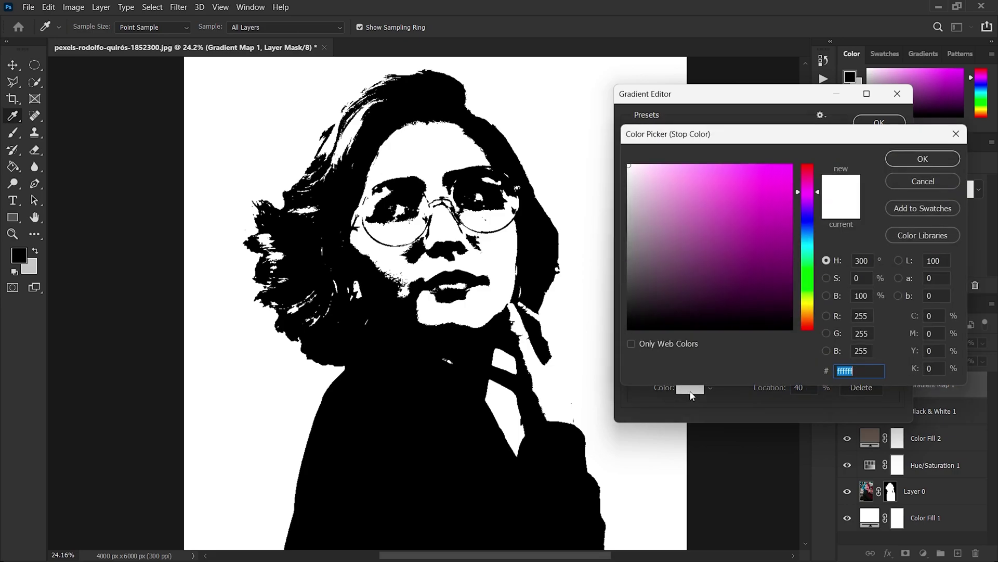
- Recolour the 40% gradient stop to a deep violet
click(807, 207)
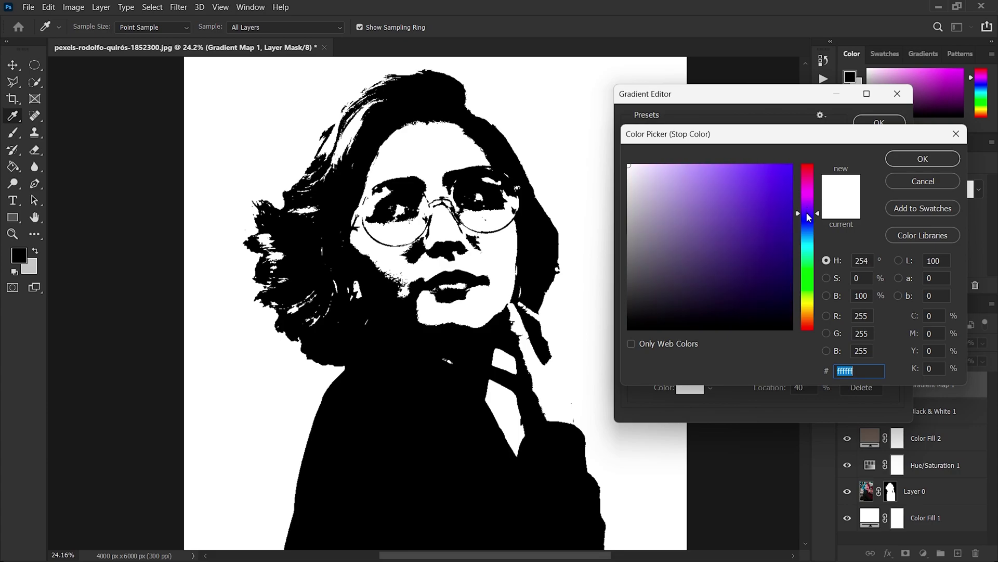
click(770, 234)
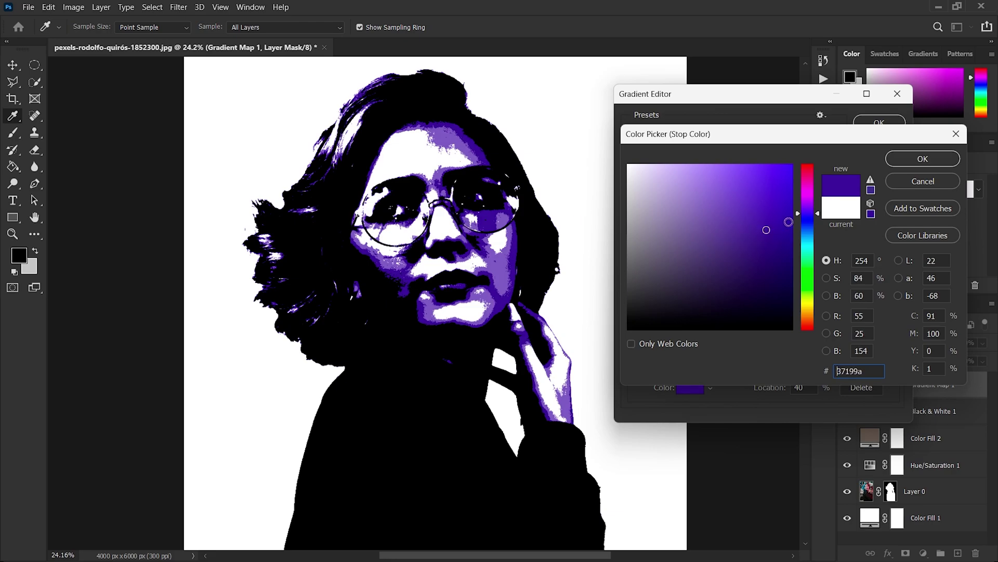
click(761, 228)
click(765, 230)
click(923, 160)
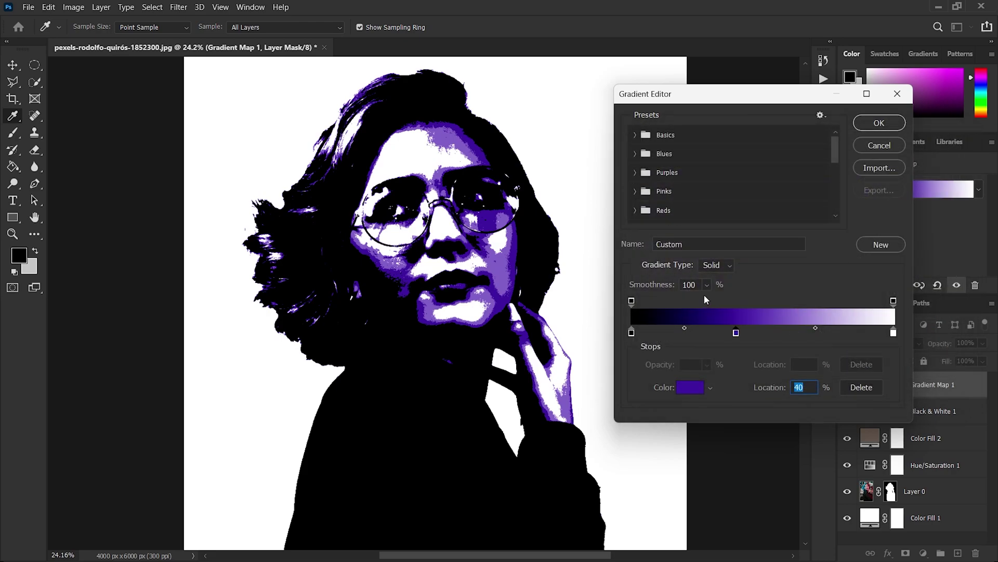
- Add another gradient stop at 60% coloured light pink #ec83f8
click(775, 331)
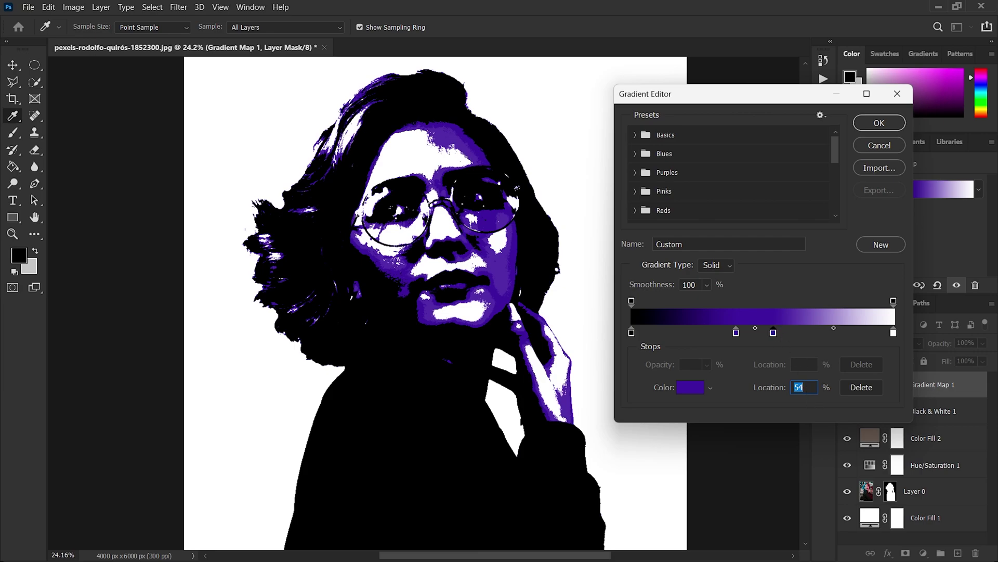
text(60)
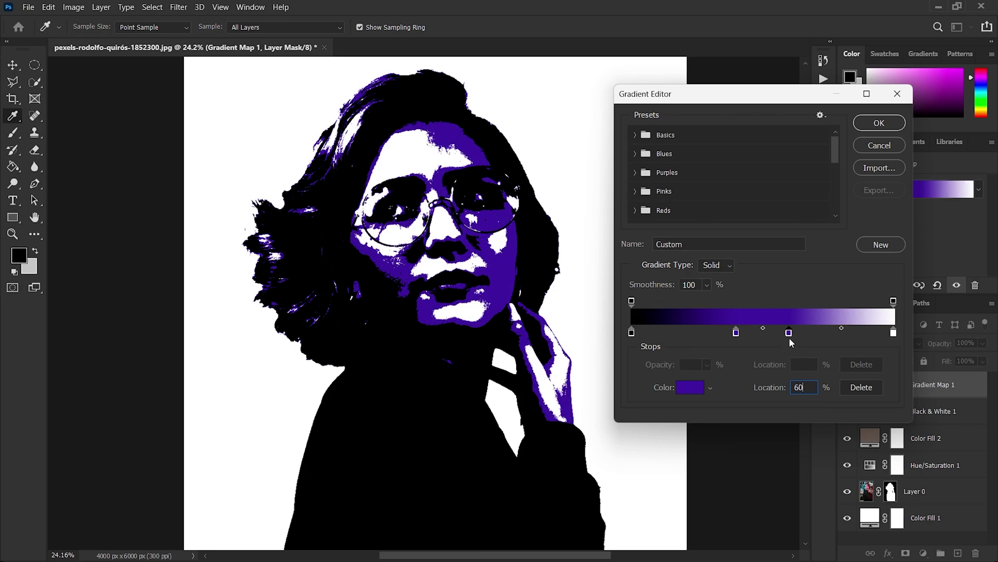
click(690, 389)
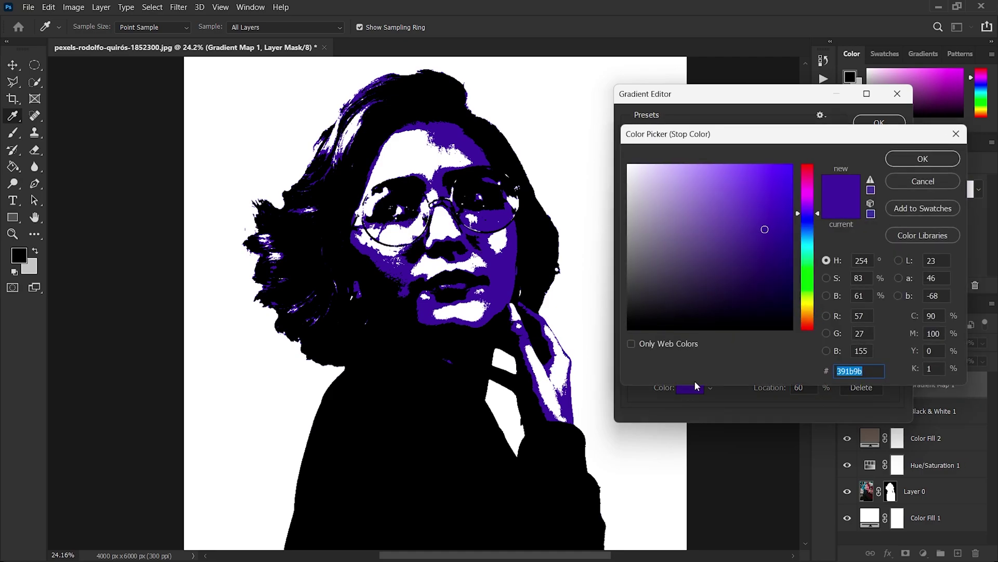
click(805, 196)
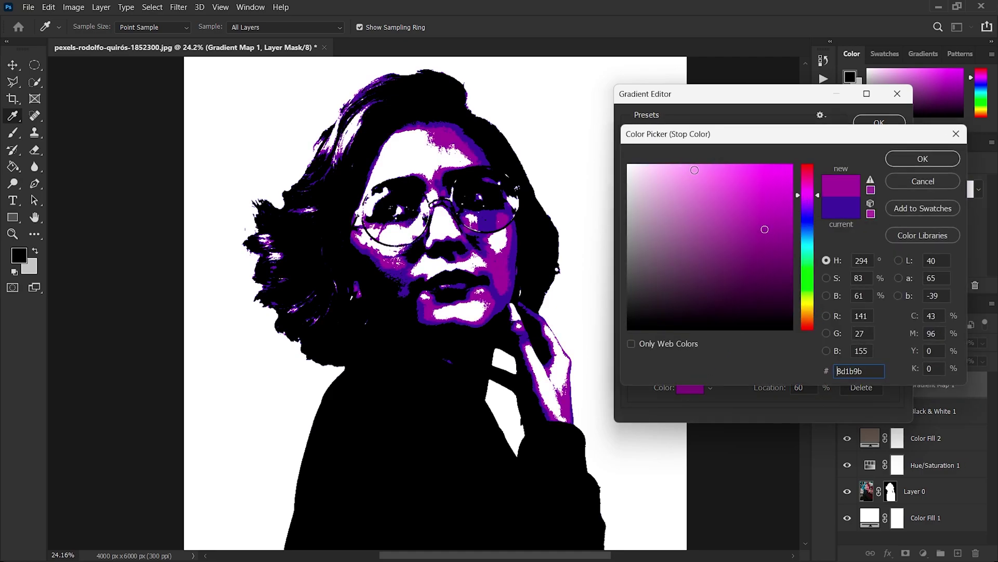
click(695, 170)
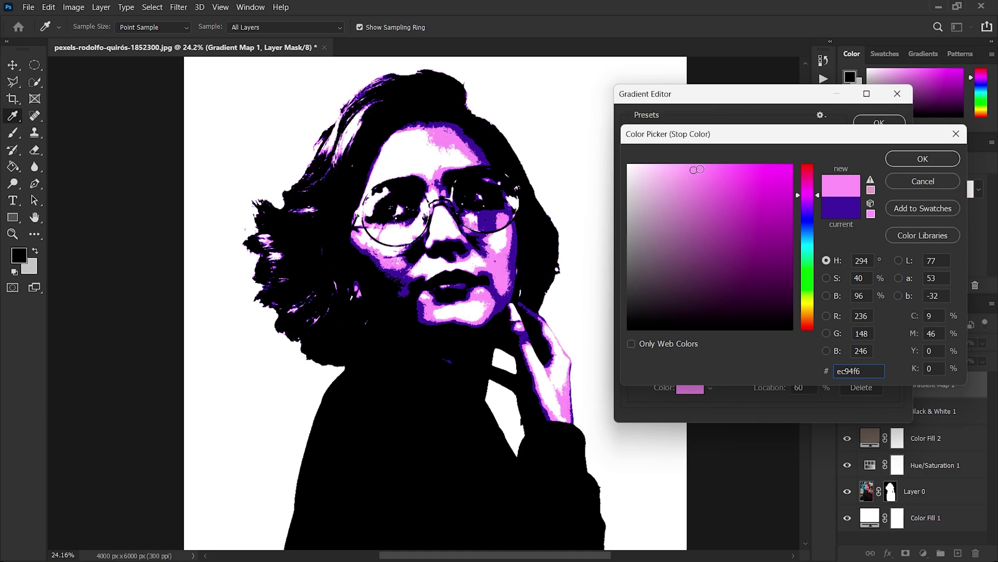
click(706, 169)
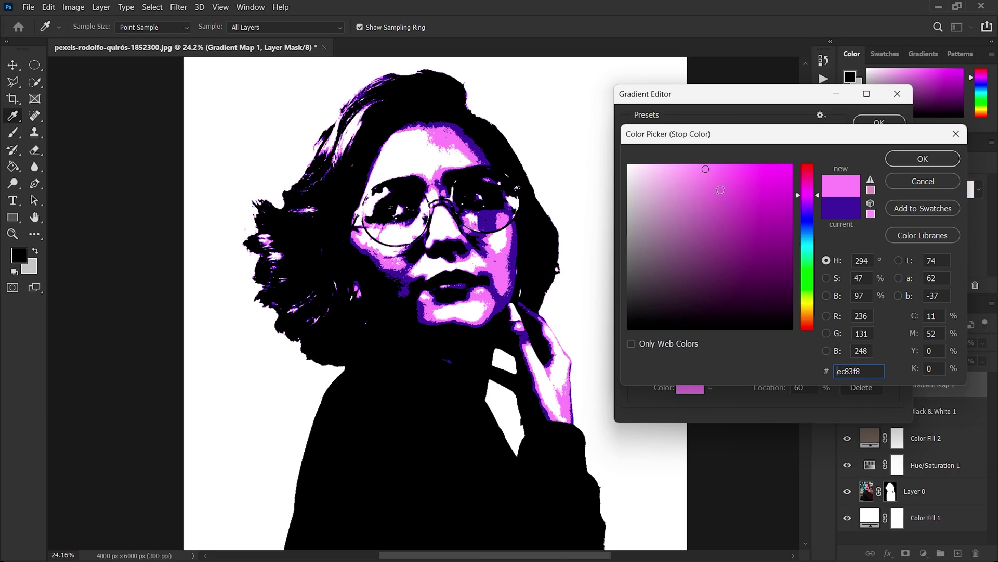
click(918, 160)
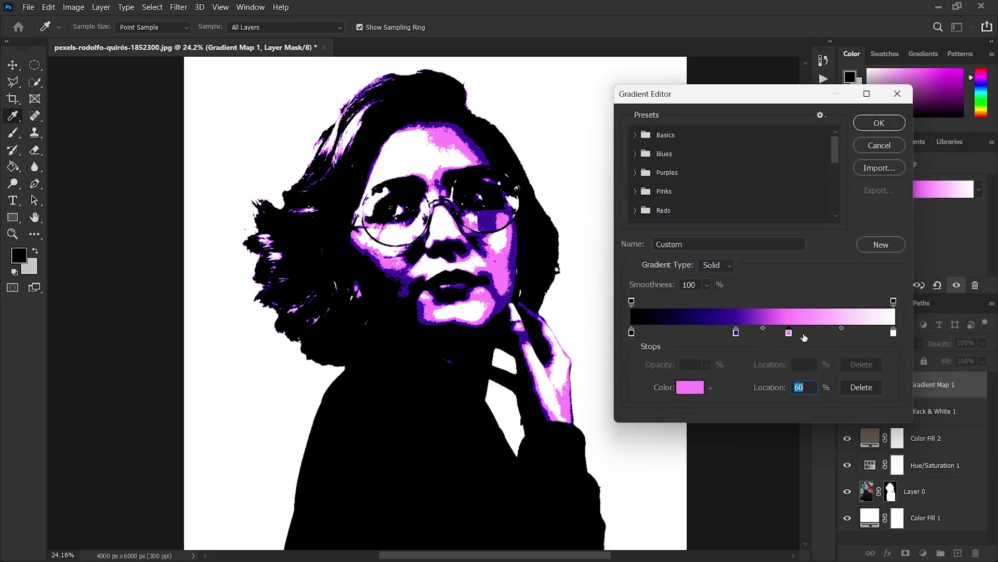
- Apply the edited gradient map and convert the masked Layer 0 portrait into a Smart Object
click(879, 123)
key(ctrl+0)
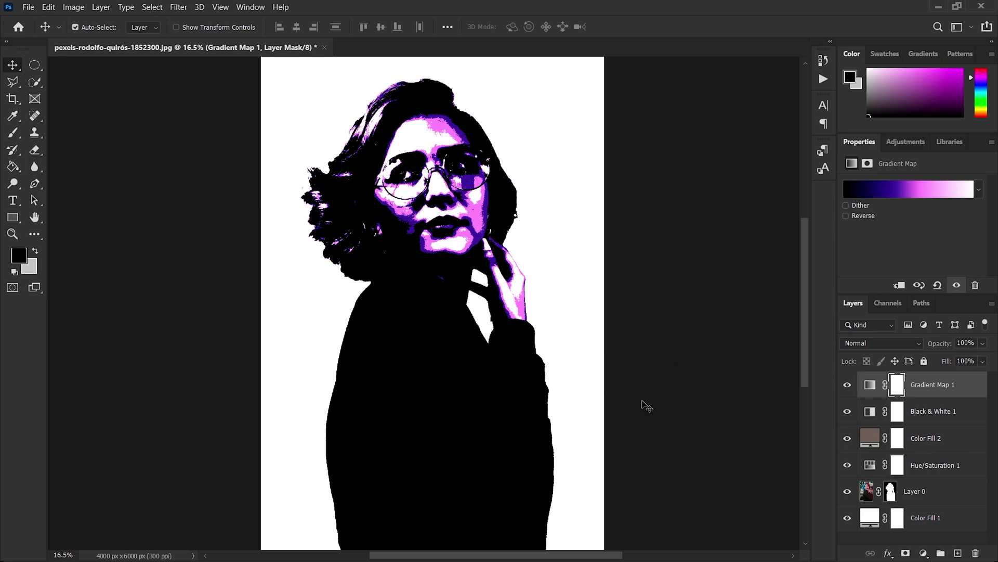
click(927, 492)
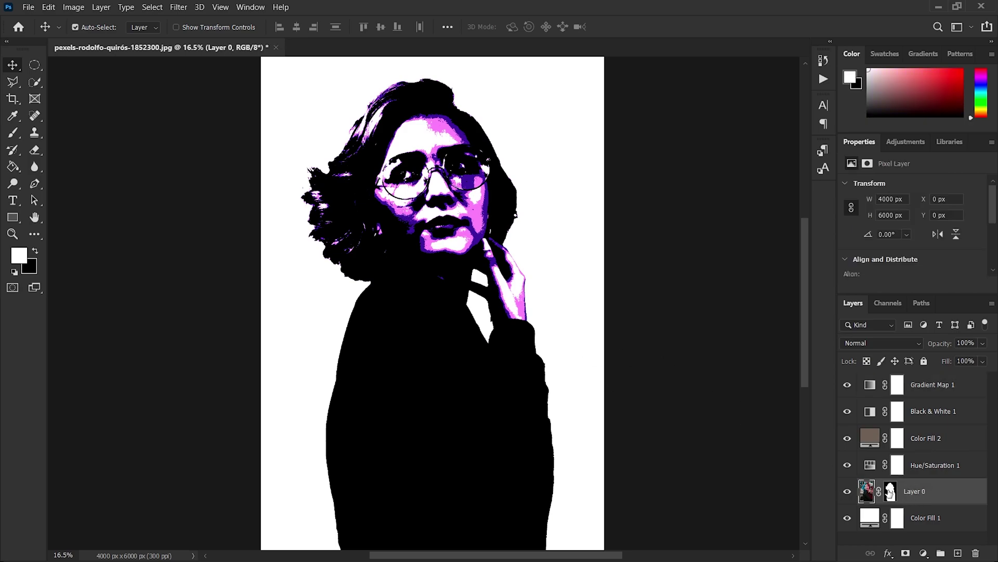
right_click(942, 492)
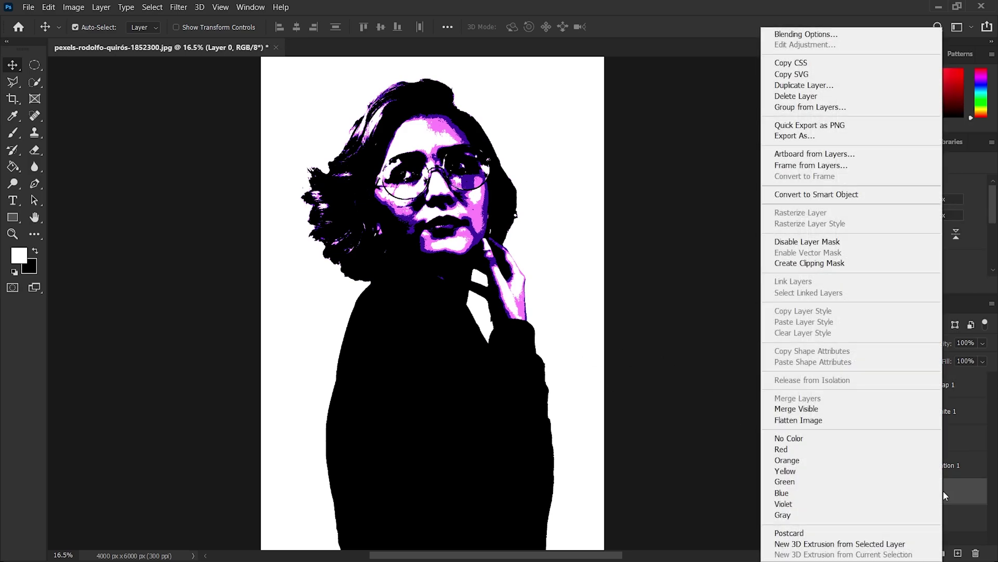
click(878, 195)
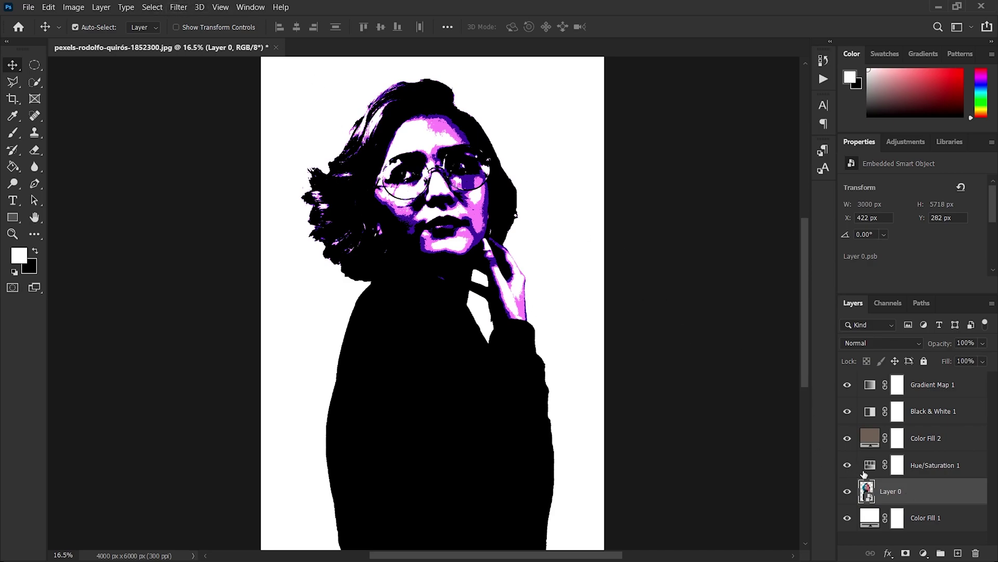
scroll(650, 292, up, 3)
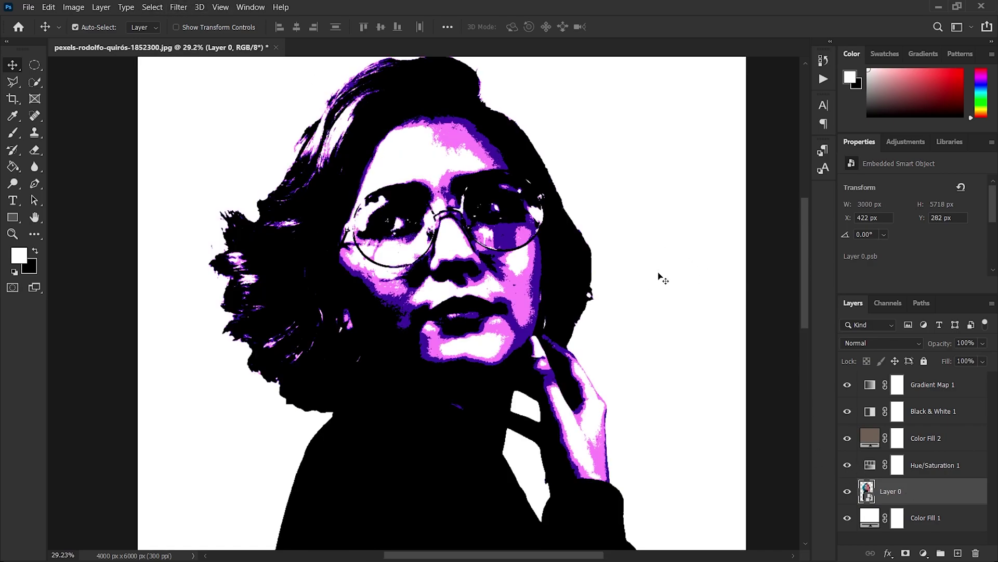
- Open the Filter > Stylize > Oil Paint dialog and pan its preview onto the portrait's skin
click(178, 7)
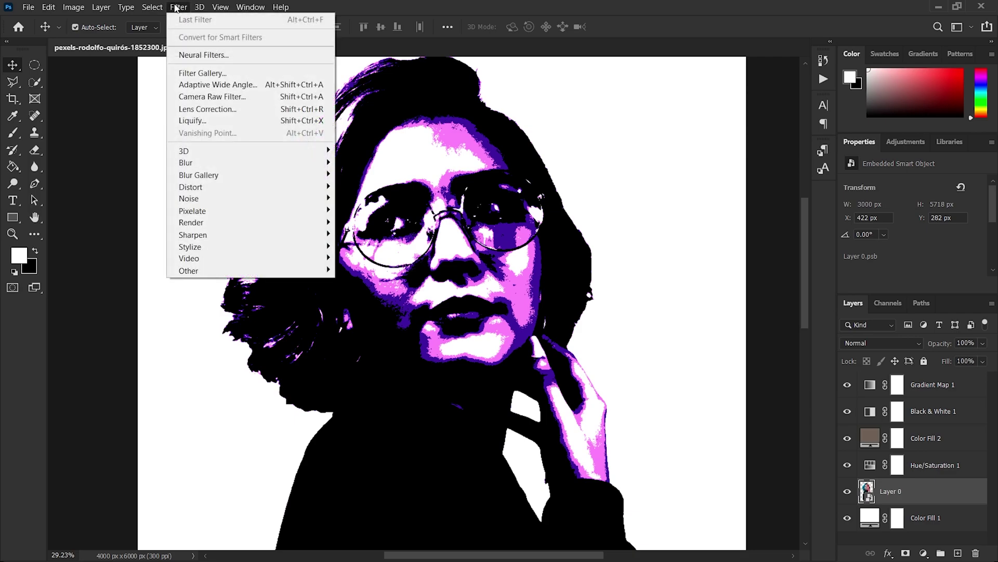
mouse_move(330, 247)
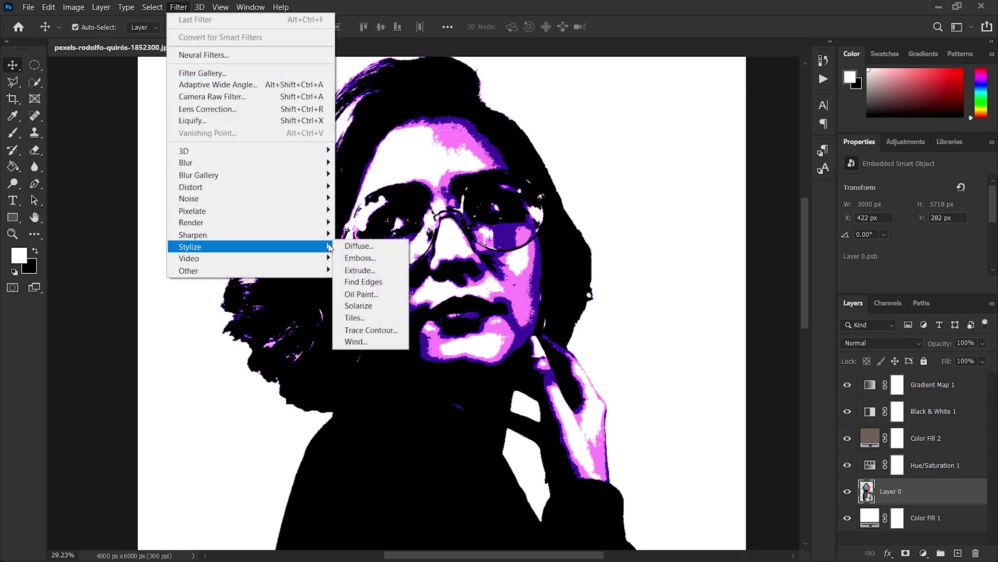
click(379, 295)
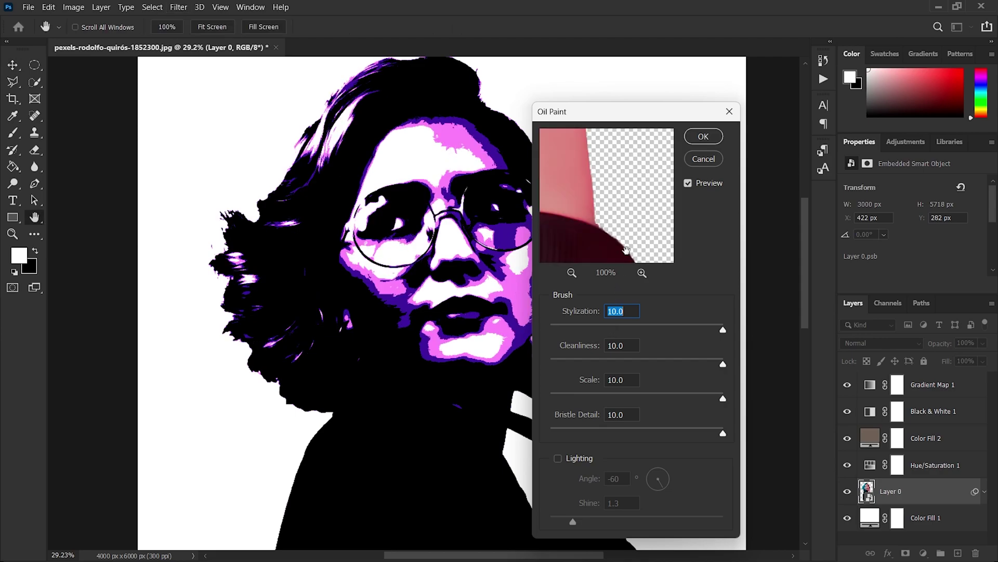
mouse_move(599, 206)
mouse_down()
mouse_move(651, 231)
mouse_move(649, 240)
mouse_up()
mouse_move(600, 167)
mouse_down()
mouse_move(648, 253)
mouse_move(633, 225)
mouse_move(643, 239)
mouse_up()
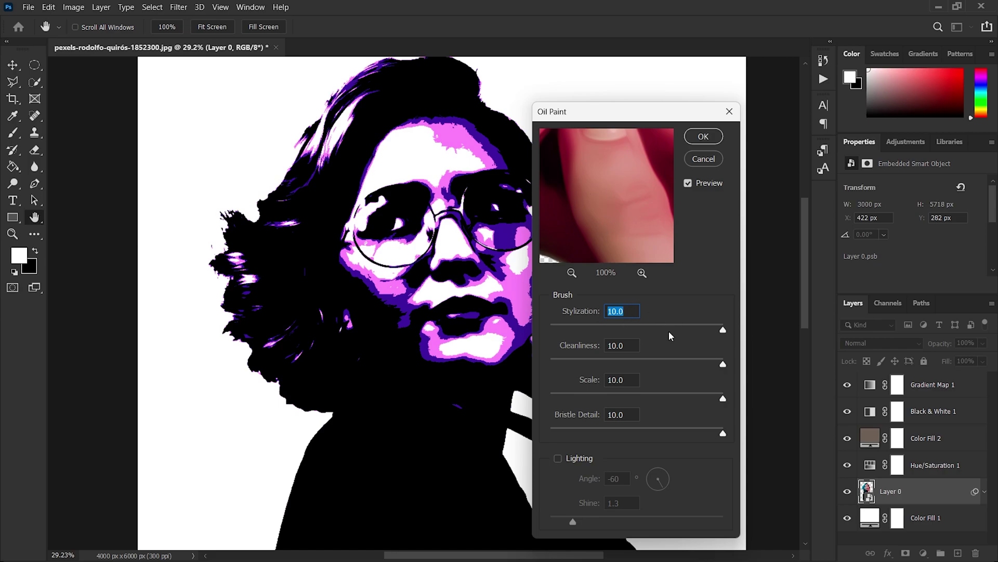
- Set Oil Paint Stylization to 5.0 and Cleanliness to 5.0, then apply the filter
drag(722, 329, 649, 335)
text(5)
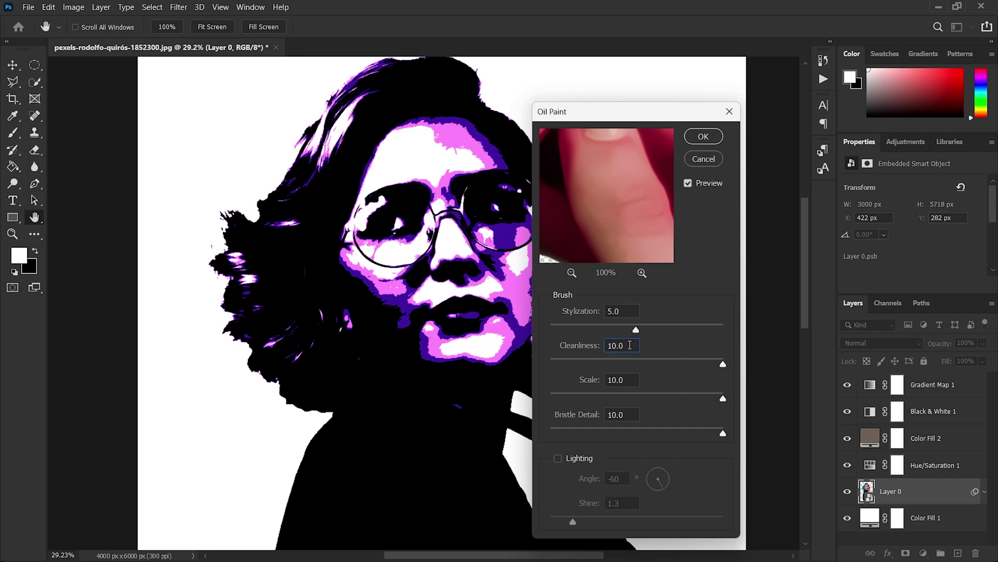
key(BackSpace)
text(5)
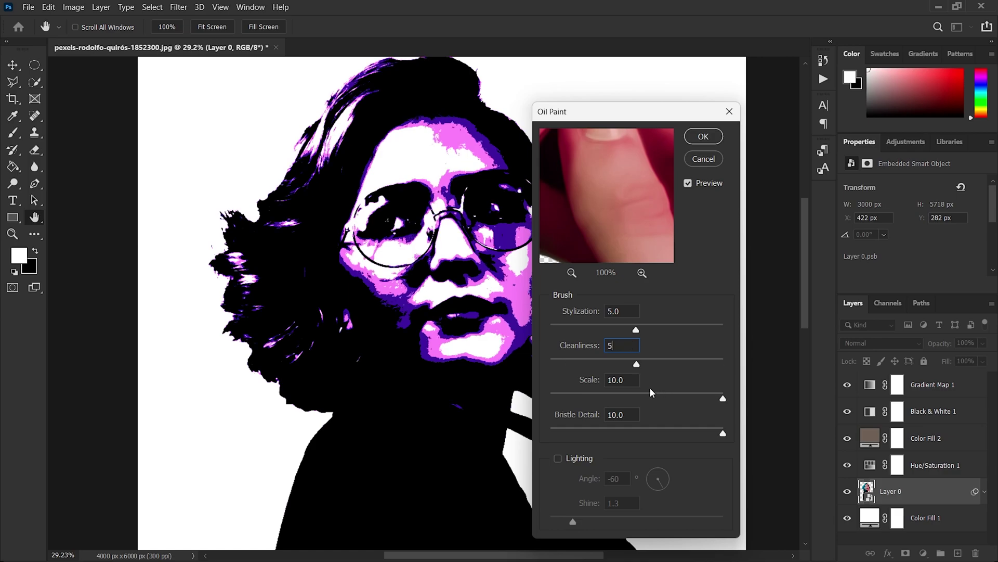
click(638, 364)
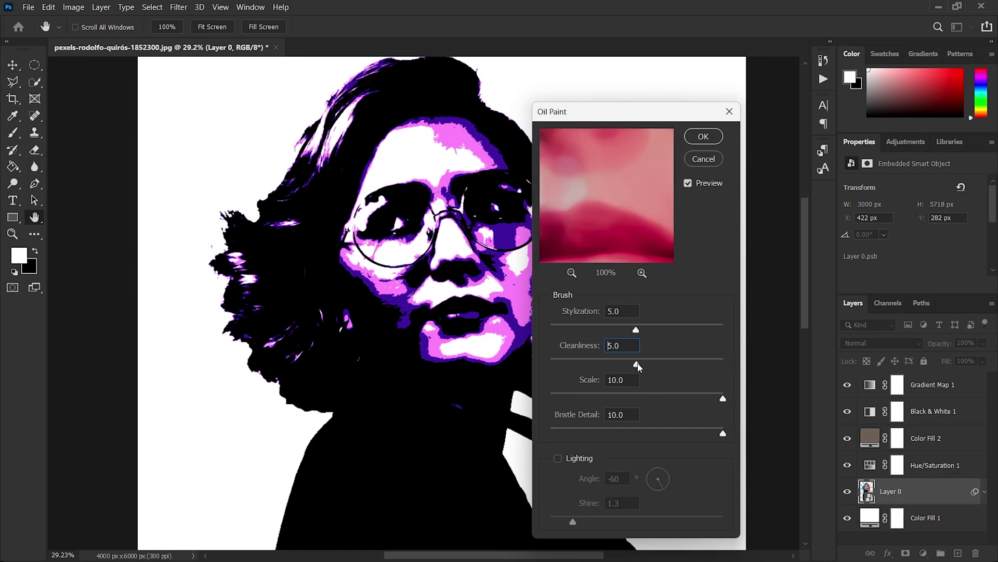
click(571, 273)
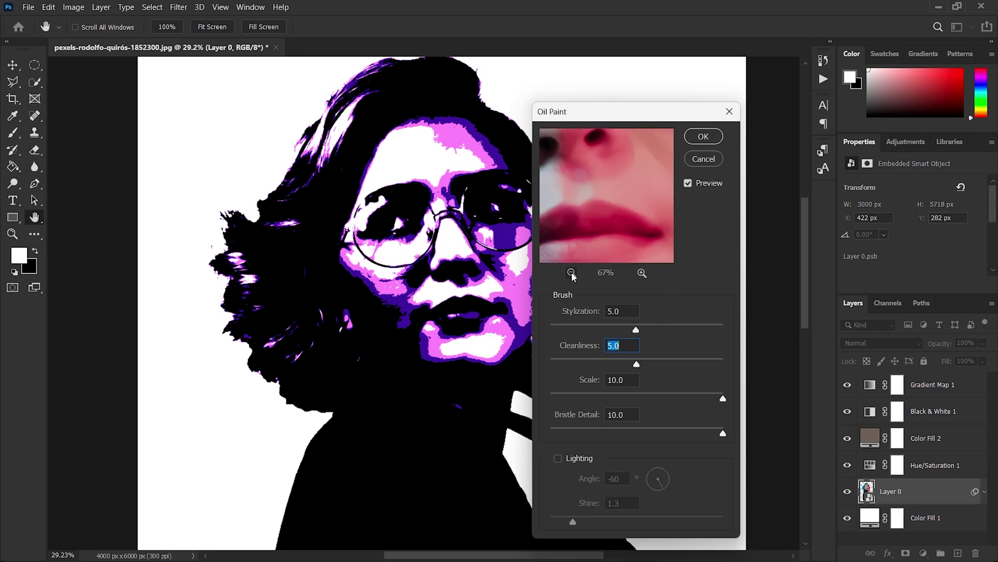
click(572, 272)
click(572, 272)
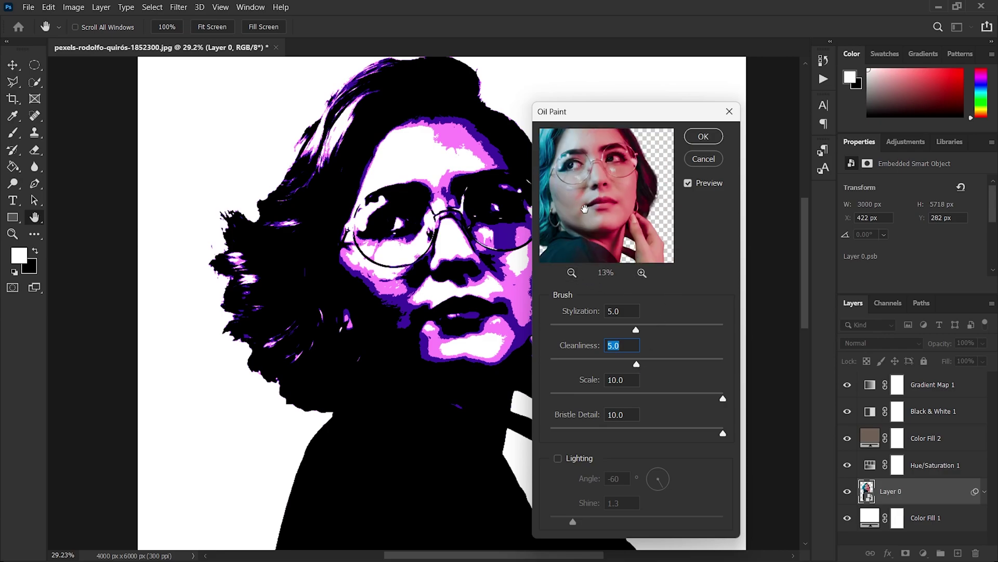
click(641, 273)
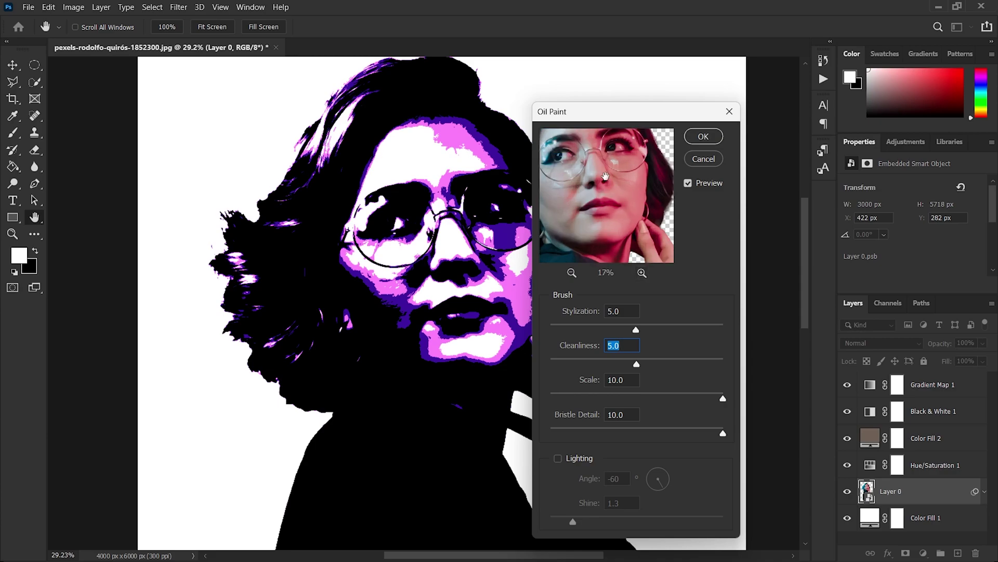
click(703, 137)
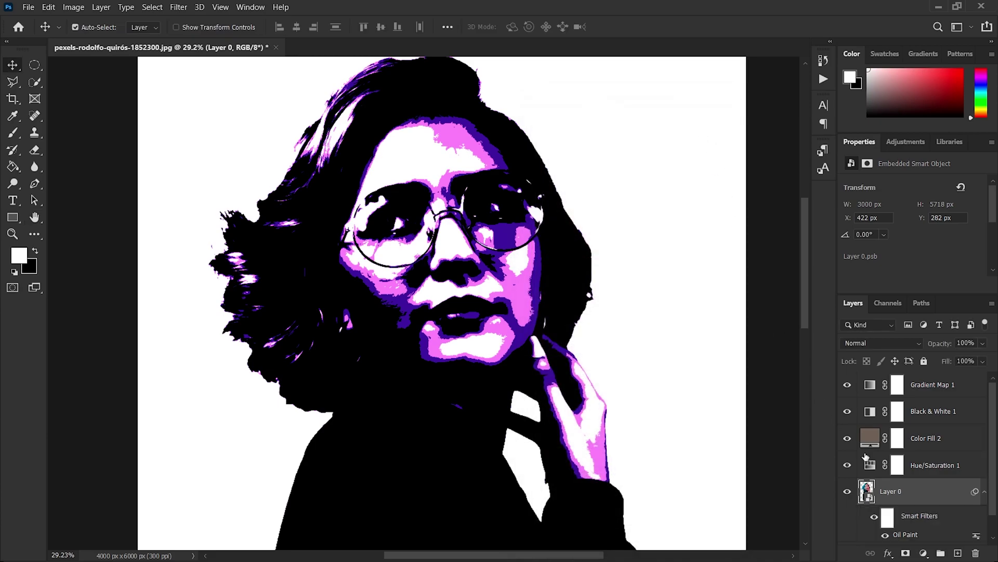
- Zoom in and out to check the oil-painted face, then open the Image menu
scroll(941, 508, down, 1)
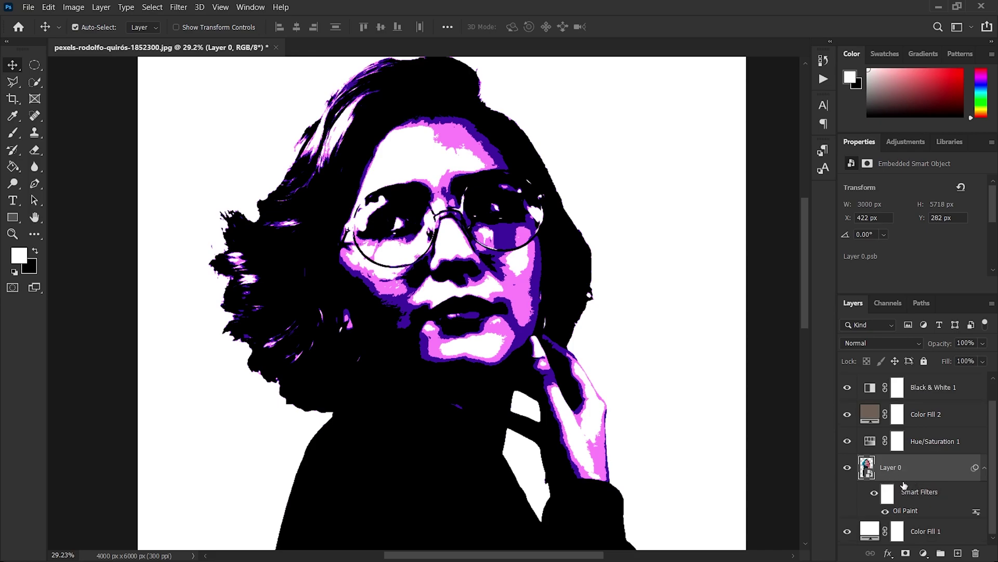
scroll(501, 279, up, 1)
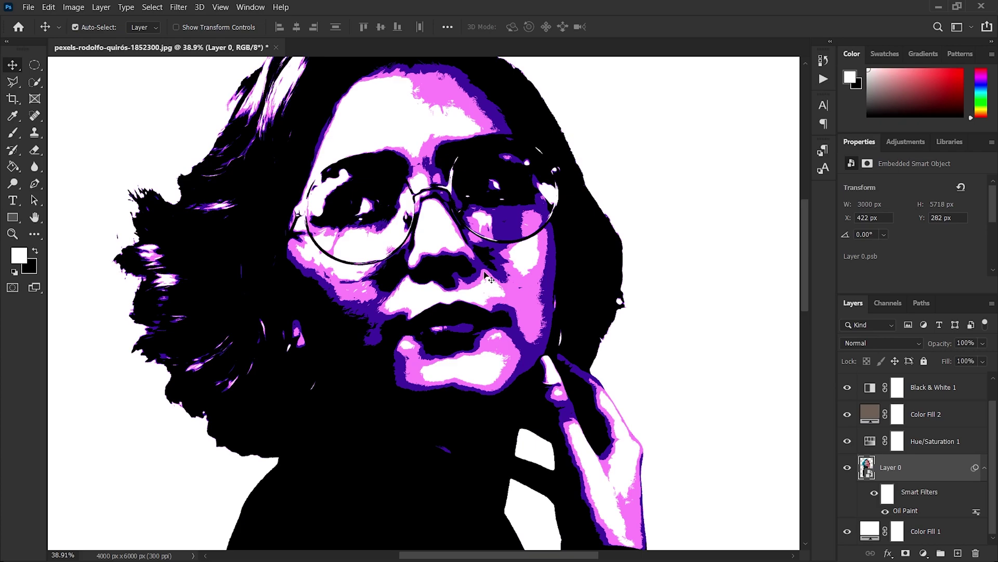
scroll(488, 278, down, 1)
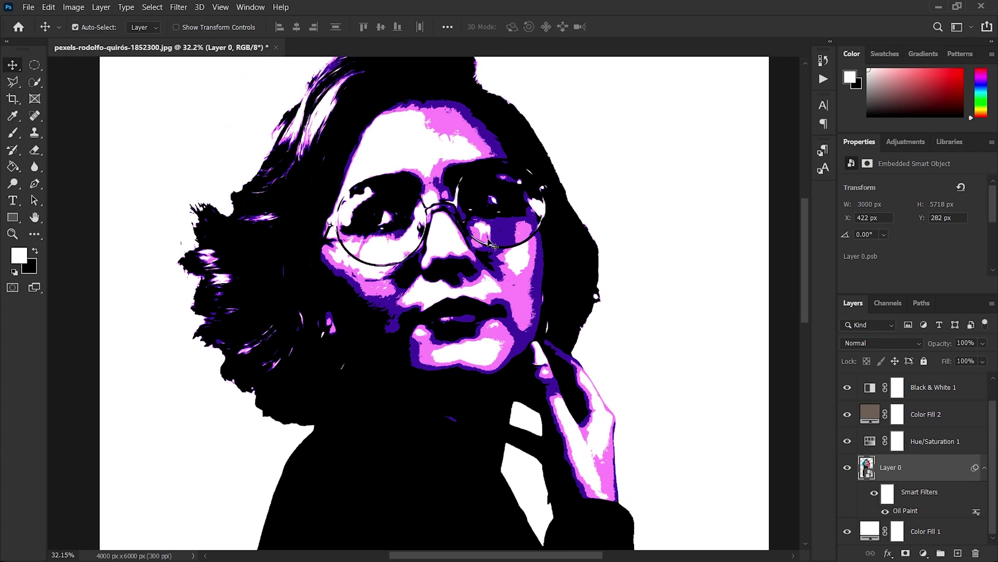
scroll(624, 265, down, 1)
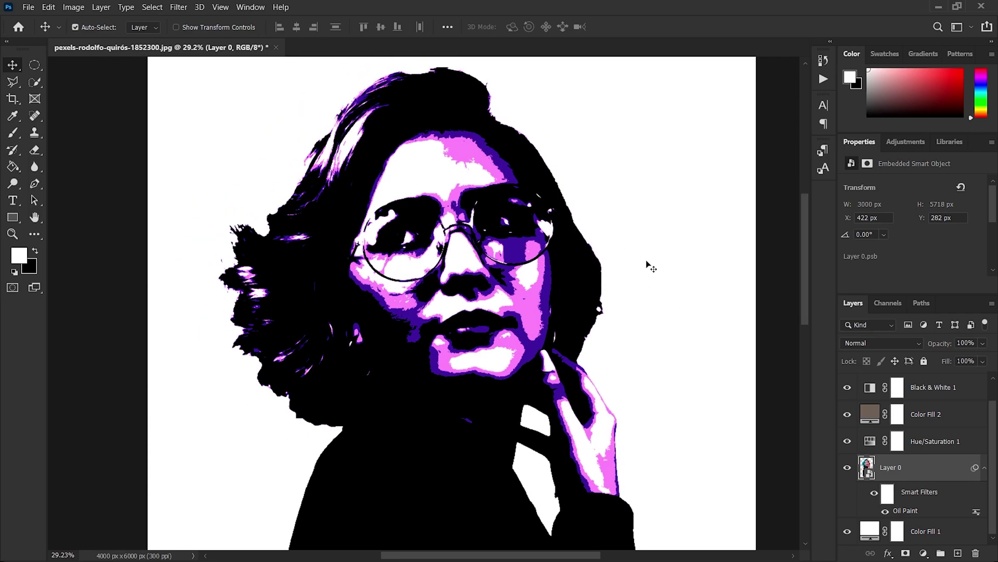
click(76, 8)
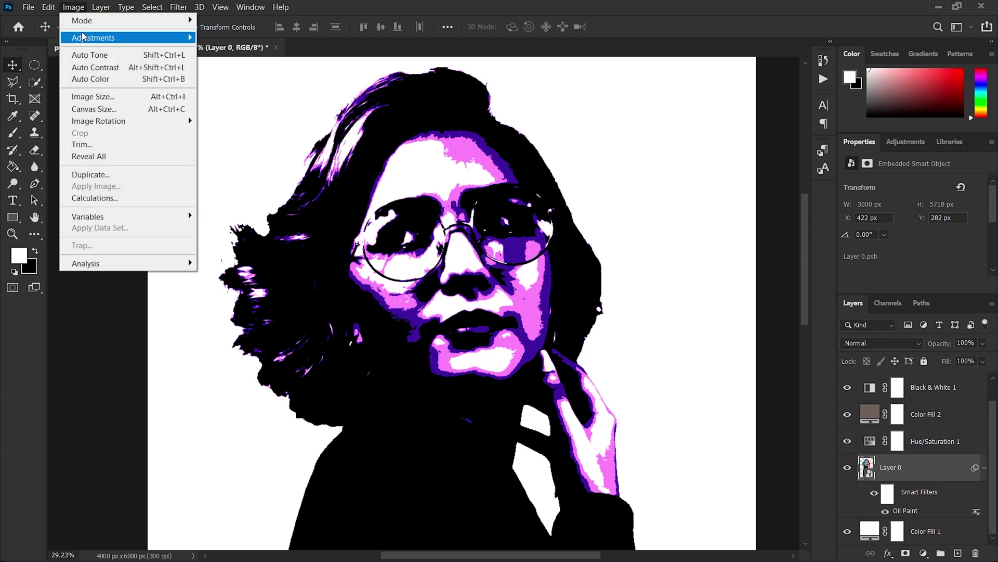
- Apply Shadows/Highlights to Layer 0 with Shadows amount 65% and Highlights amount 20%
mouse_move(98, 124)
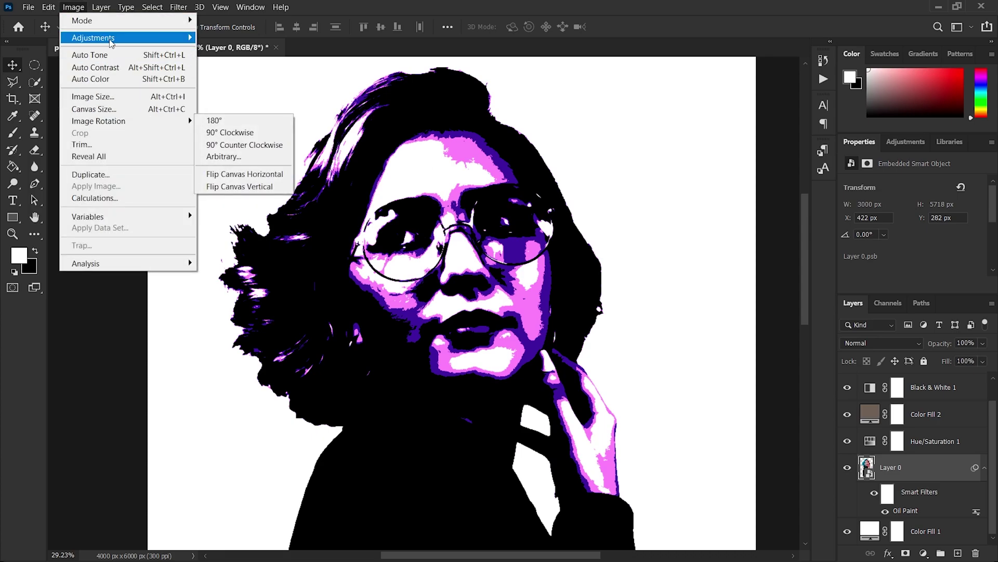
mouse_move(141, 40)
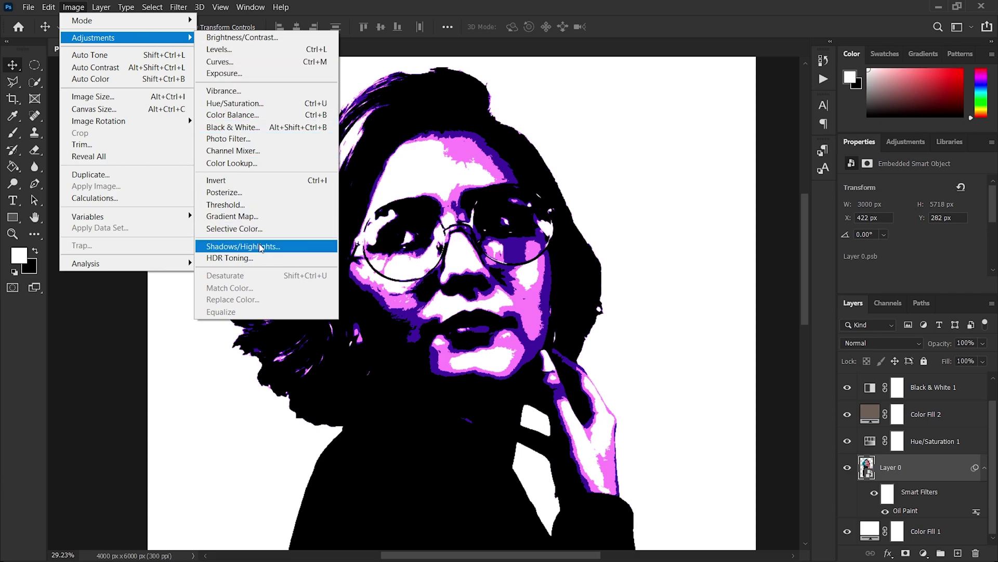
click(243, 247)
drag(479, 137, 663, 130)
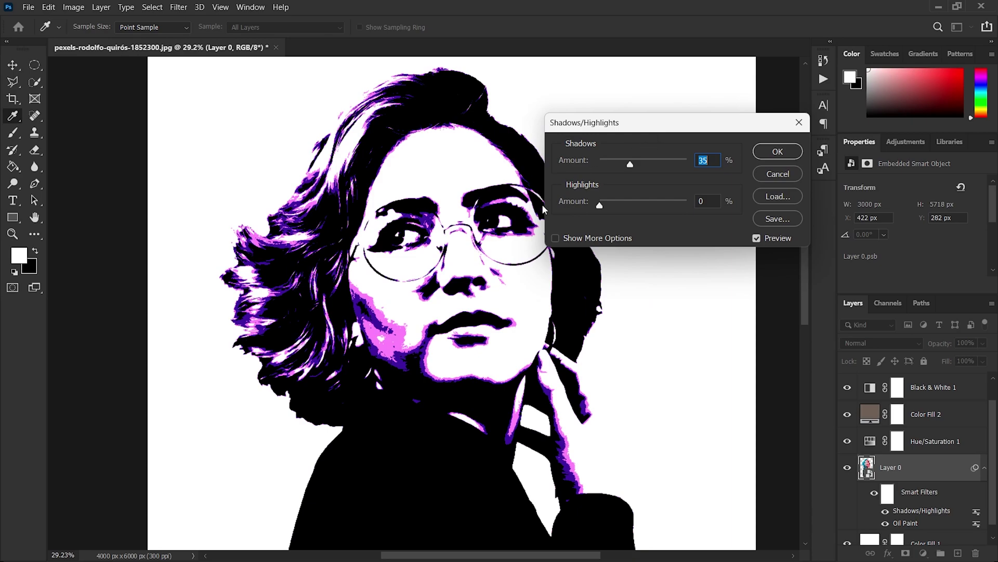
drag(586, 128, 638, 113)
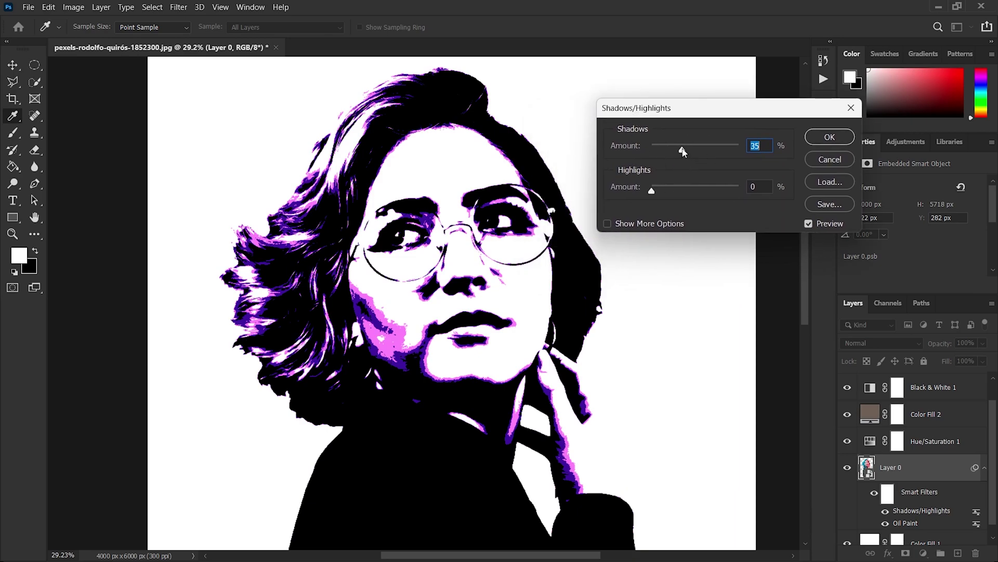
drag(682, 151, 720, 152)
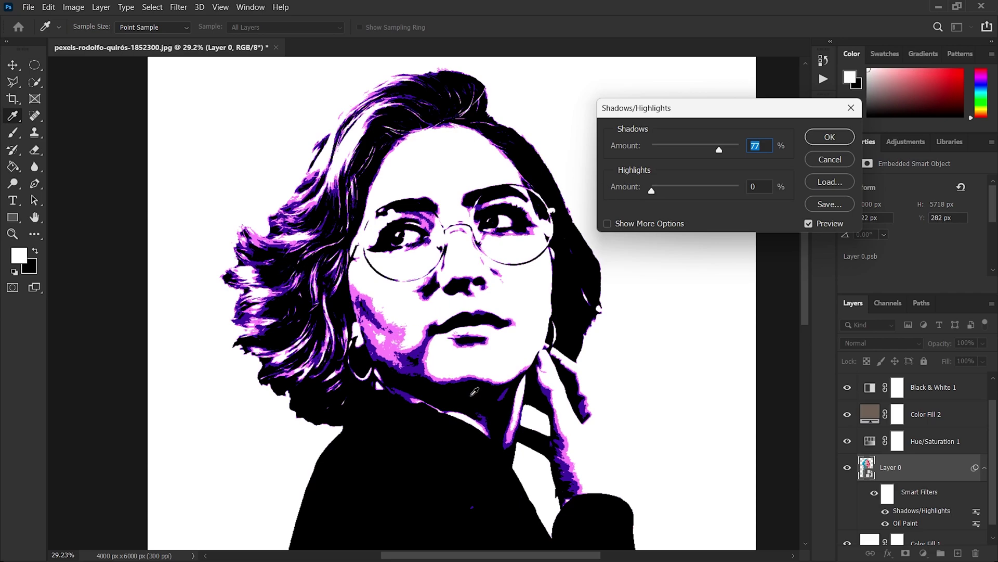
drag(719, 151, 711, 153)
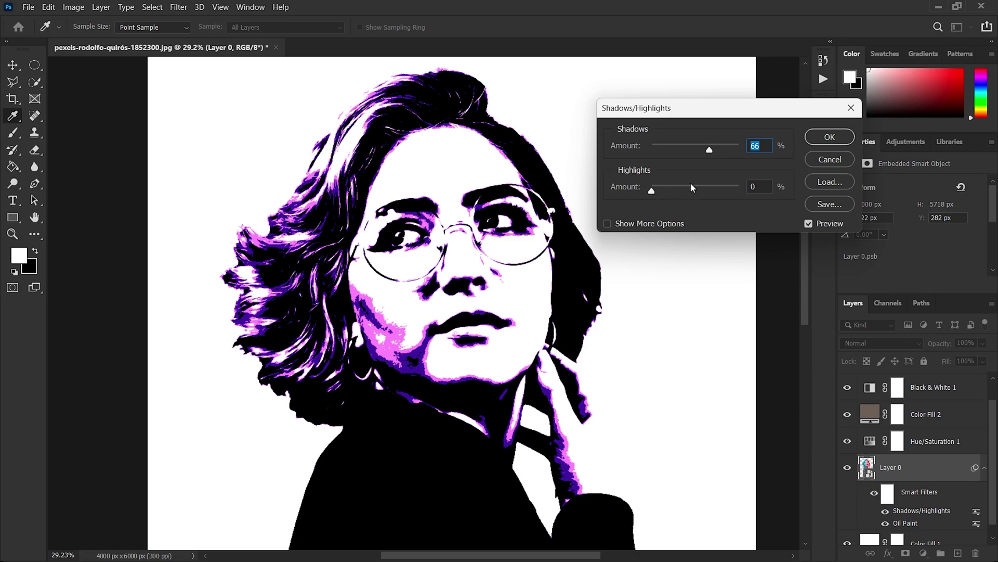
text(65)
drag(651, 191, 675, 194)
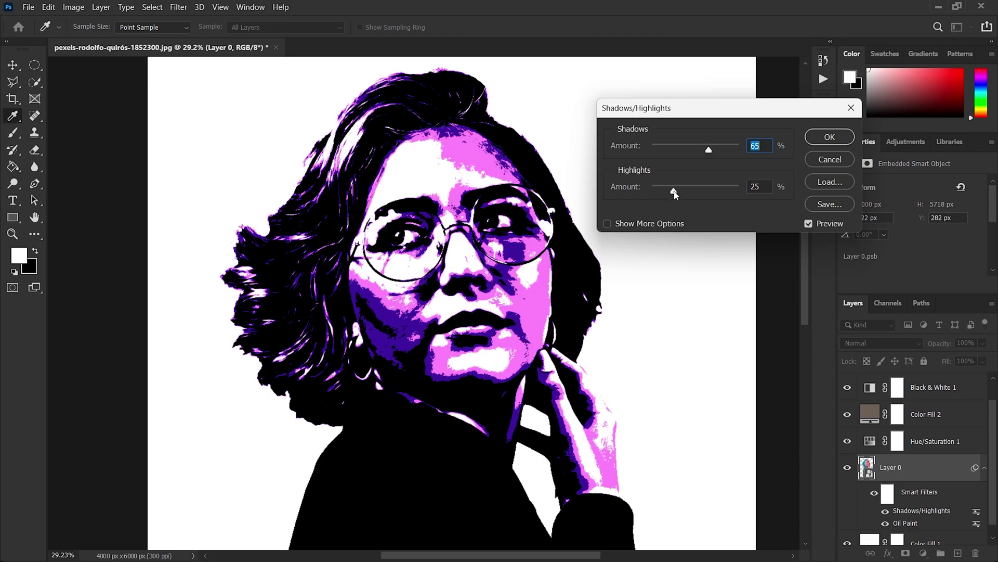
drag(675, 193, 666, 194)
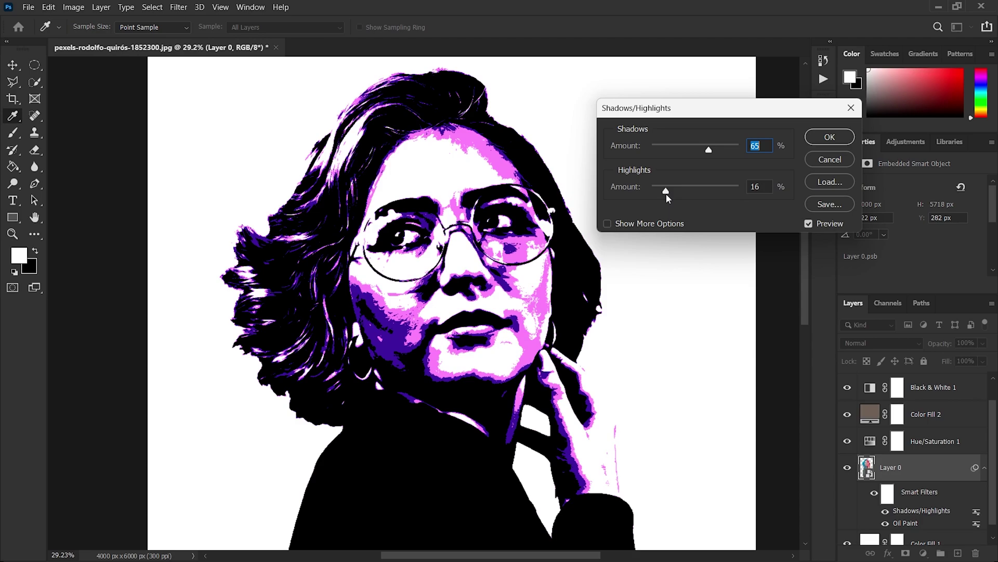
drag(666, 194, 669, 192)
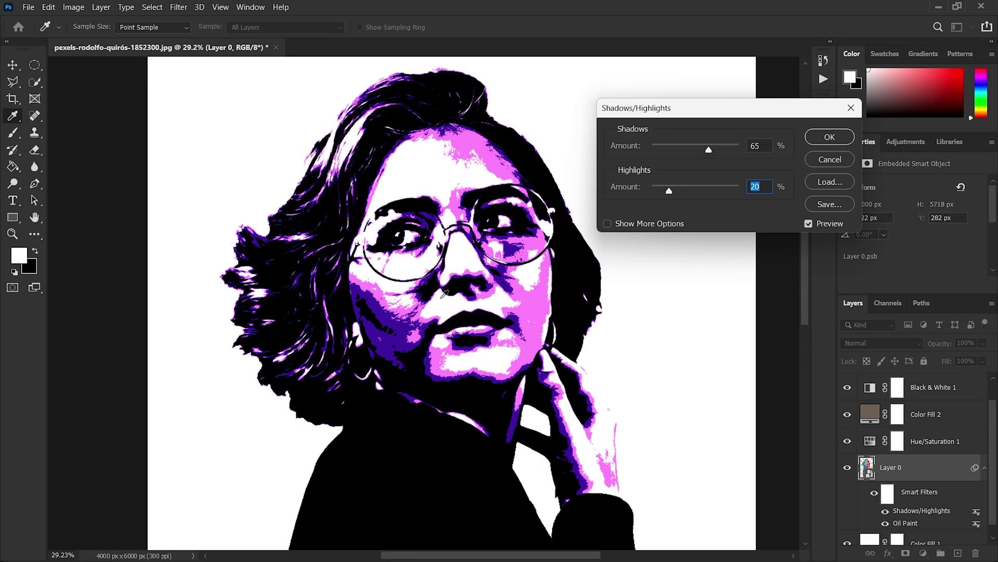
- Confirm the Shadows/Highlights filter and duplicate Layer 0 into Layer 0 copy with its smart filters
click(822, 139)
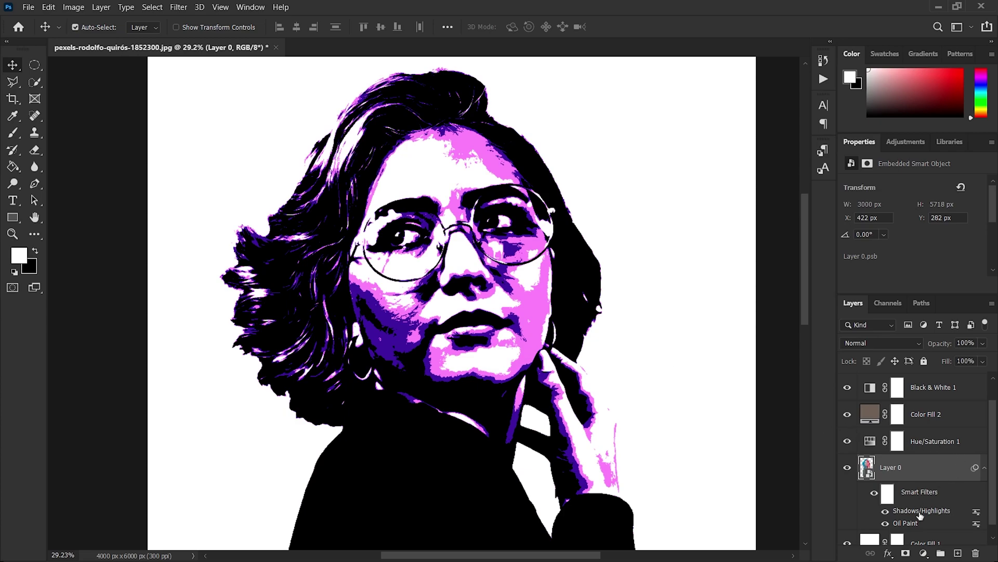
click(985, 468)
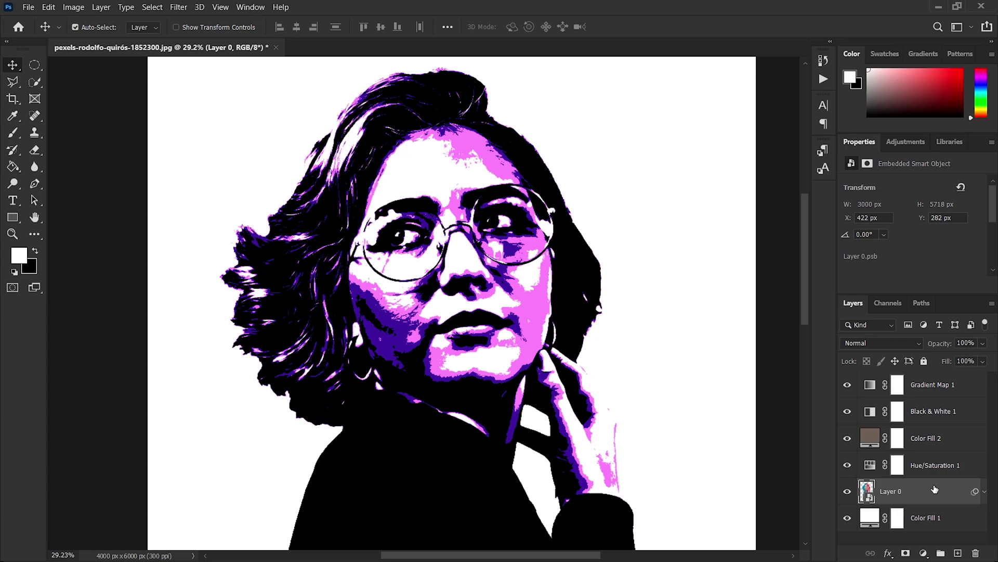
drag(949, 489, 959, 551)
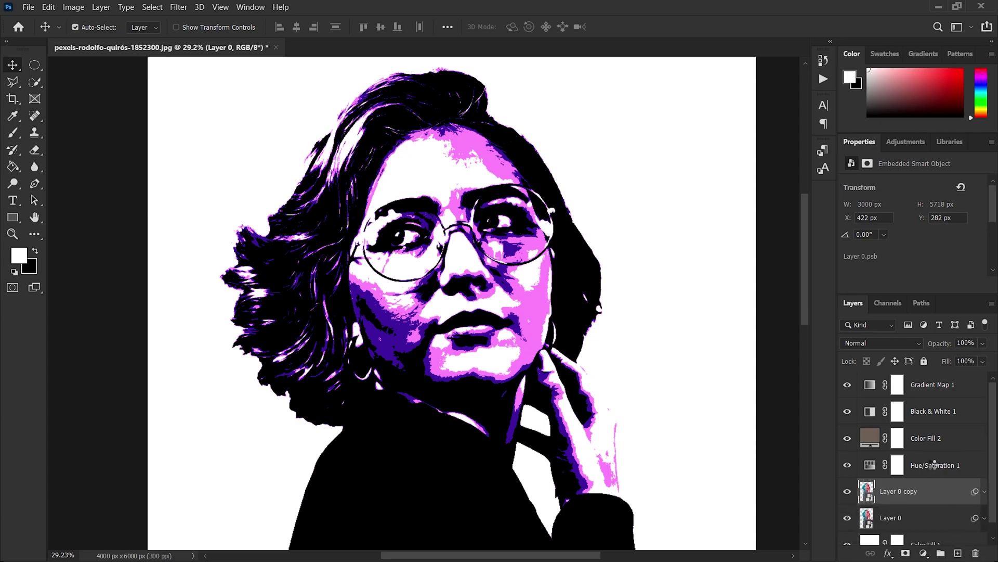
scroll(981, 446, down, 1)
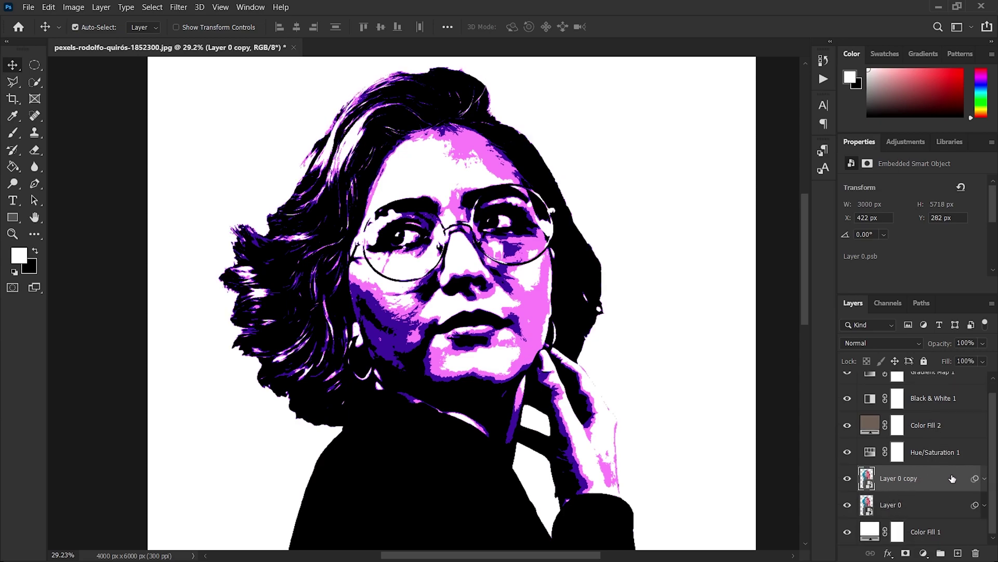
click(984, 479)
scroll(949, 481, down, 3)
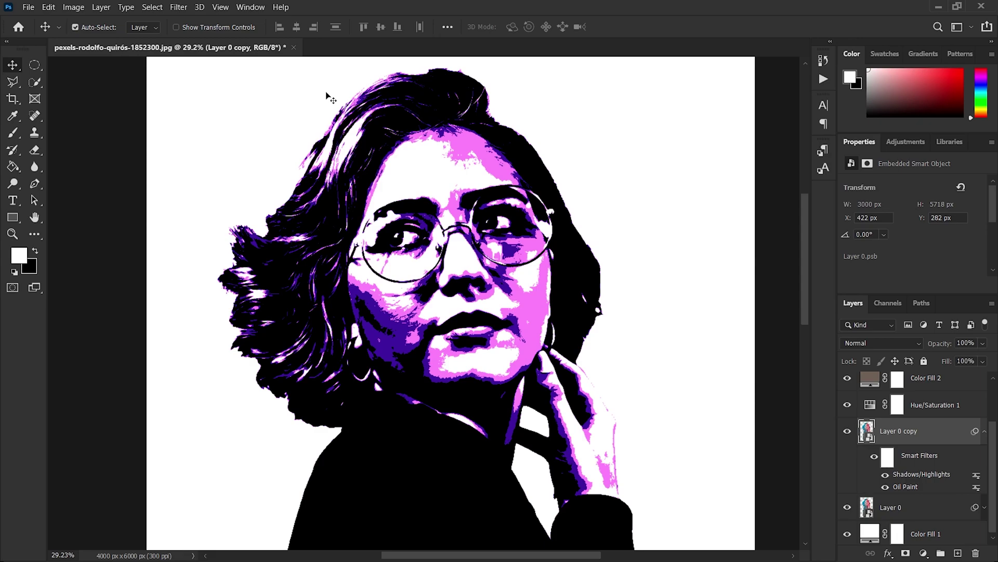
- Apply Oil Paint to Layer 0 copy, keeping Stylization and Cleanliness at 10.0
click(182, 7)
click(190, 19)
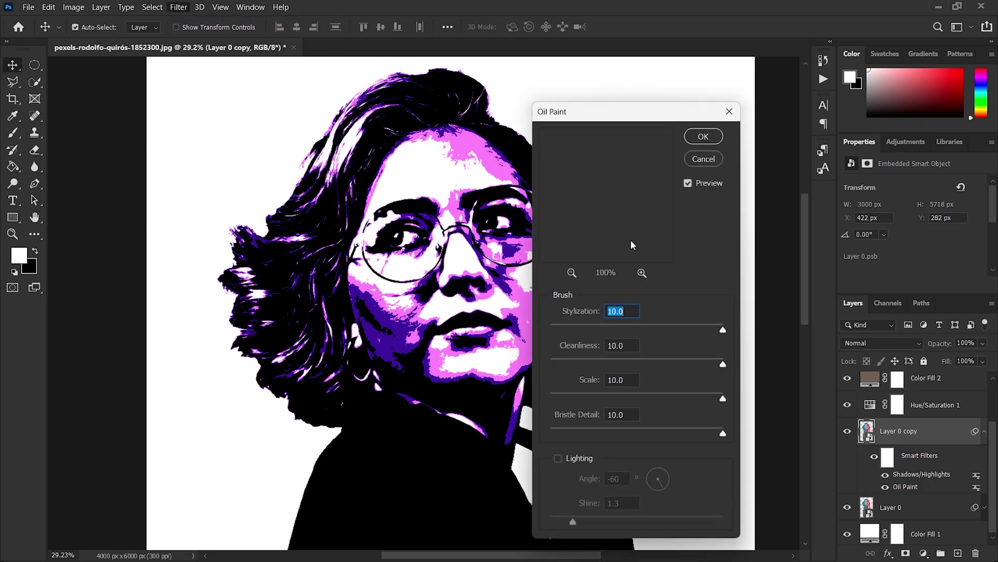
click(571, 273)
click(572, 272)
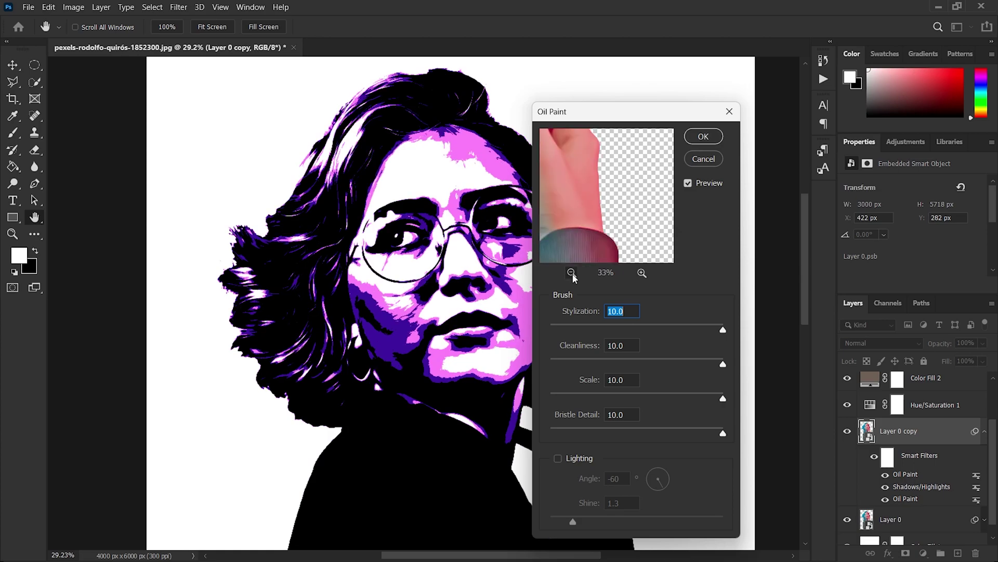
click(572, 272)
mouse_move(583, 192)
mouse_down()
mouse_move(585, 167)
mouse_move(635, 229)
mouse_up()
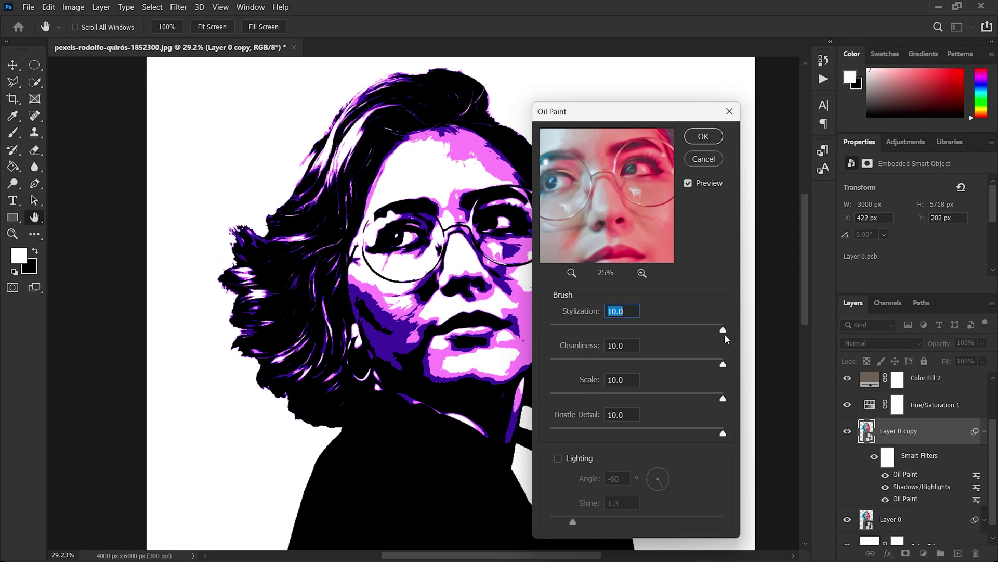
drag(723, 330, 761, 332)
drag(724, 364, 731, 368)
click(703, 137)
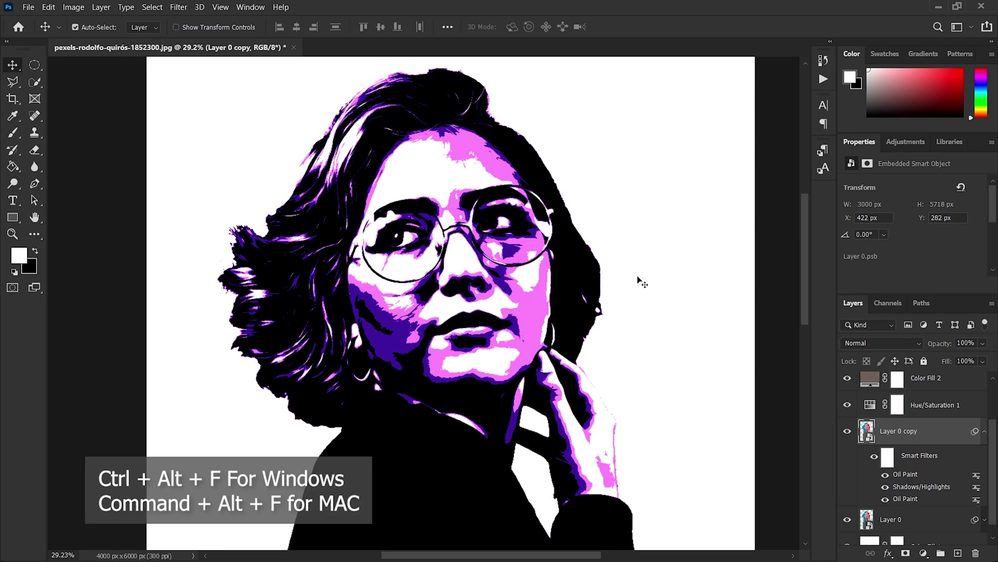
- Rerun Oil Paint with the same settings six more times using Ctrl+Alt+F
key(ctrl+alt+f)
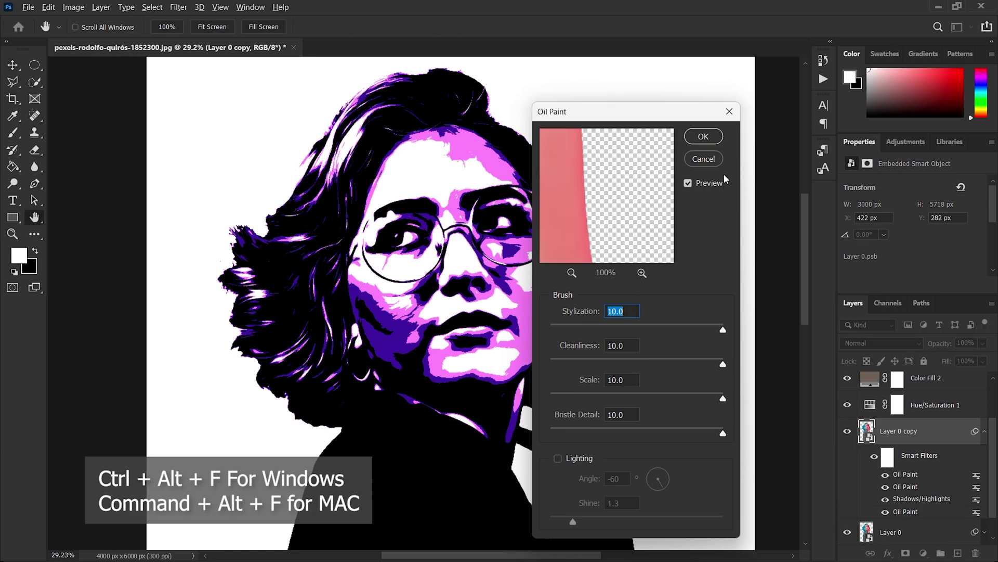
click(703, 136)
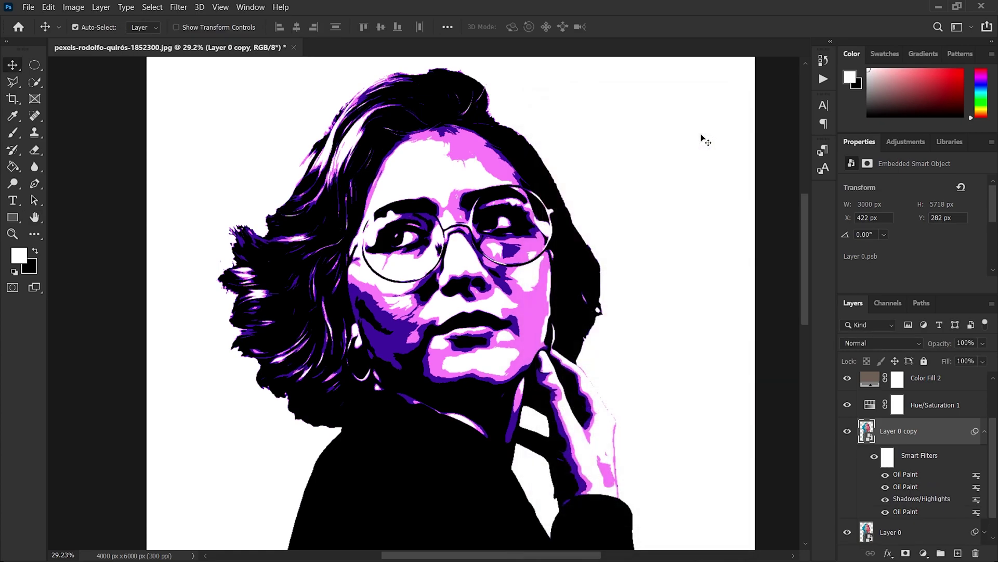
key(ctrl+alt+f)
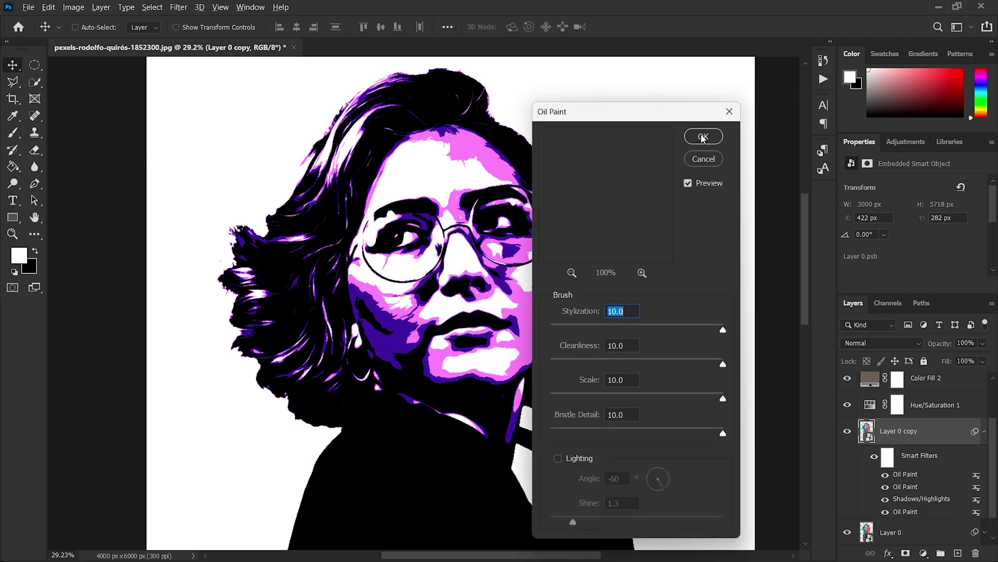
click(702, 136)
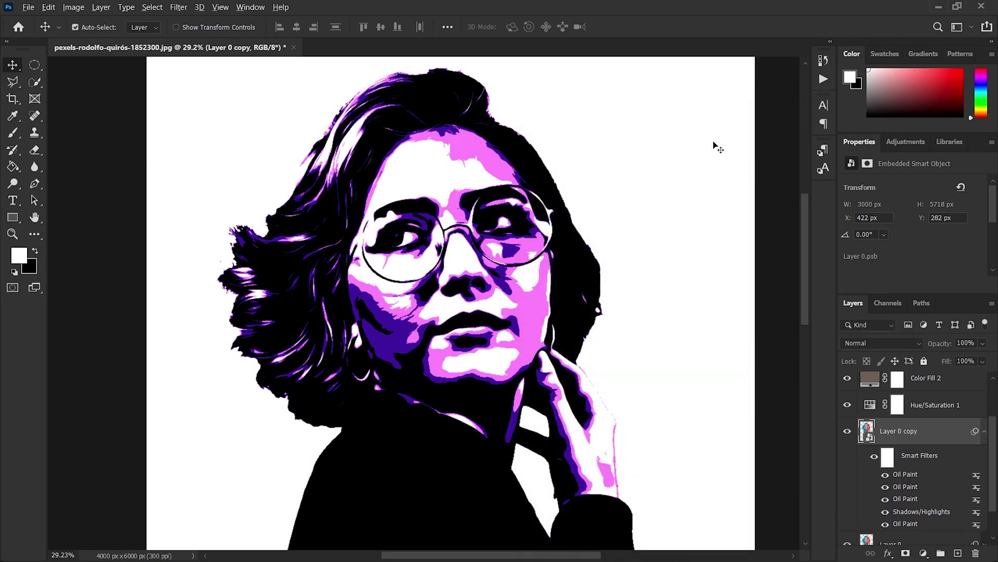
key(ctrl+alt+f)
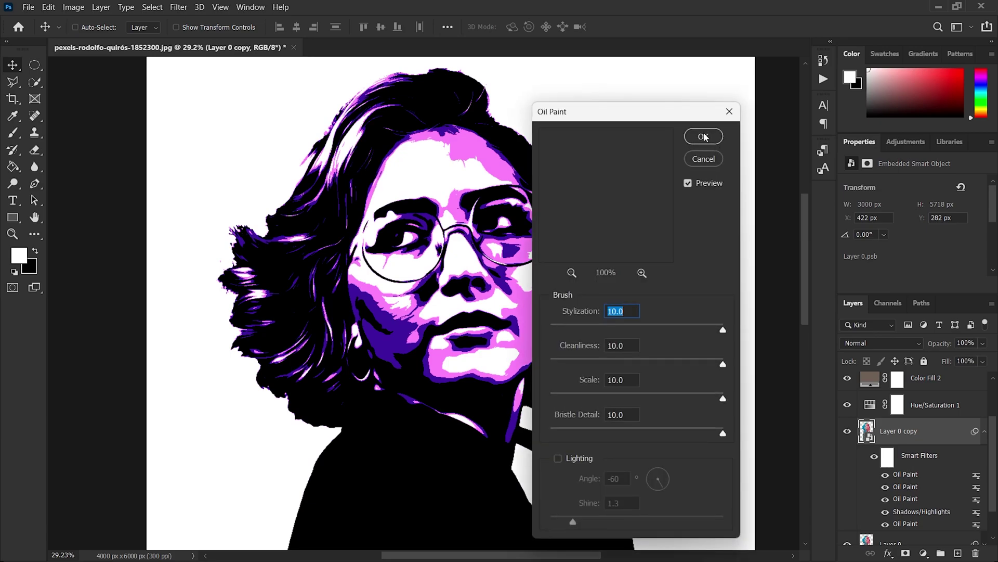
click(703, 137)
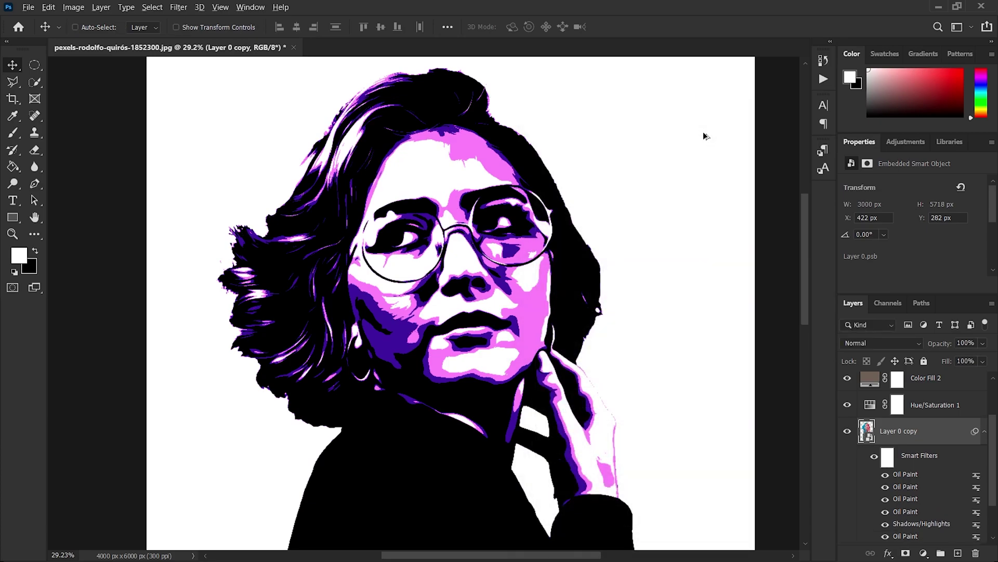
key(ctrl+alt+f)
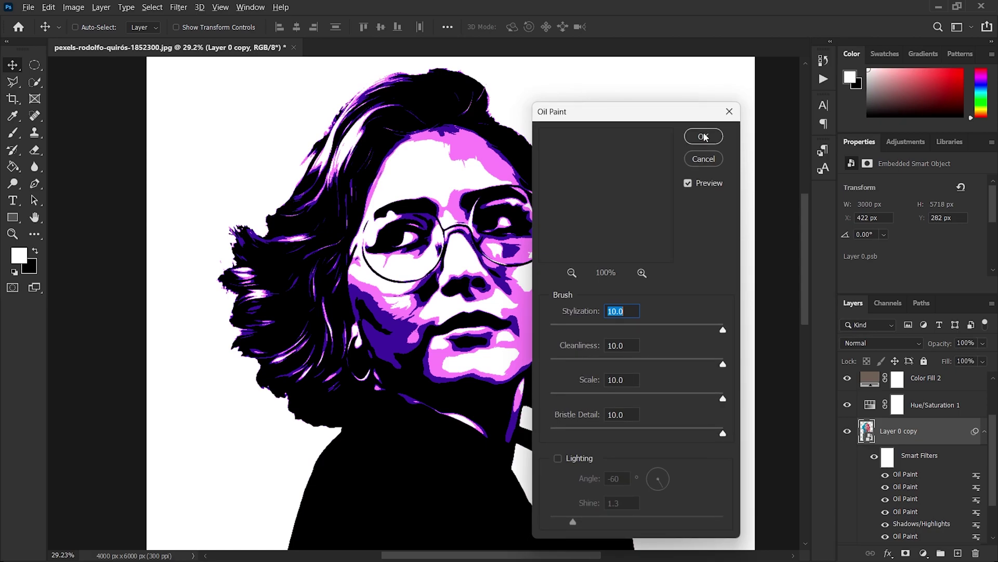
click(703, 137)
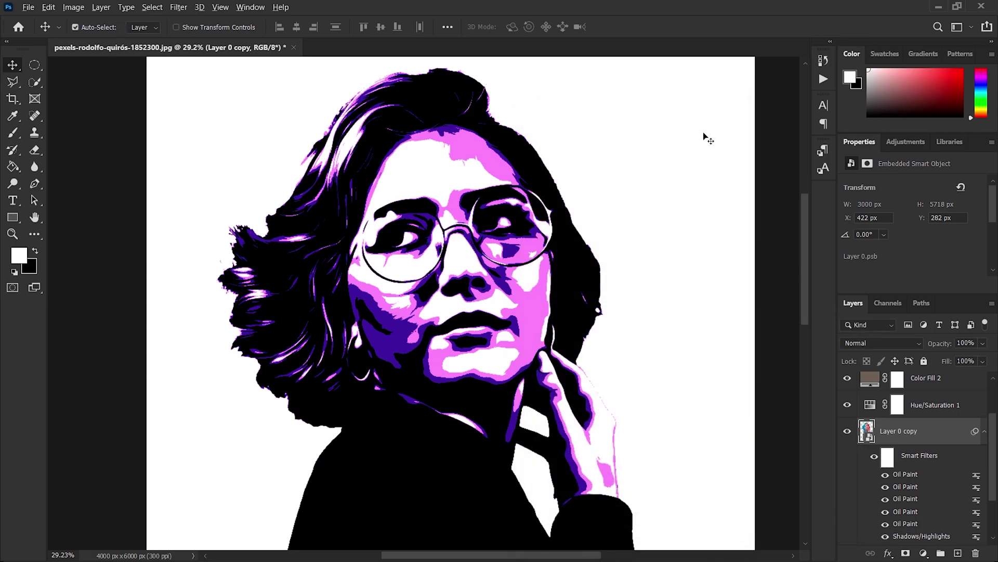
key(ctrl+alt+f)
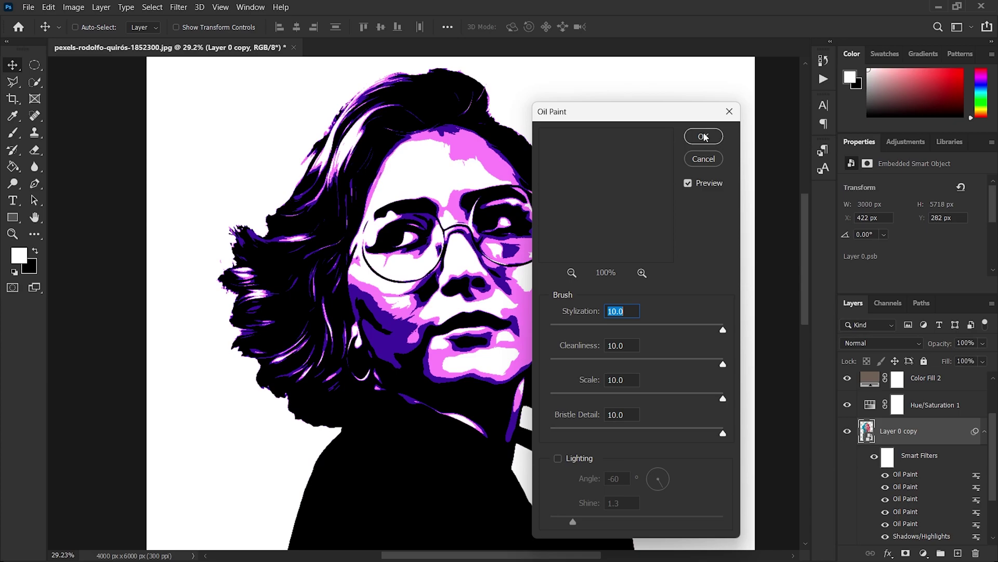
click(704, 137)
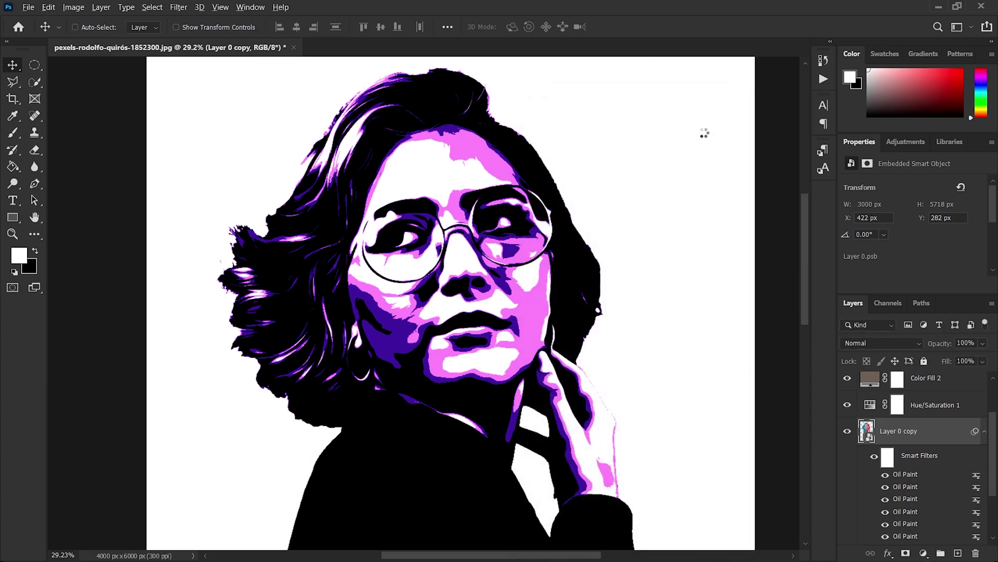
key(ctrl+alt+f)
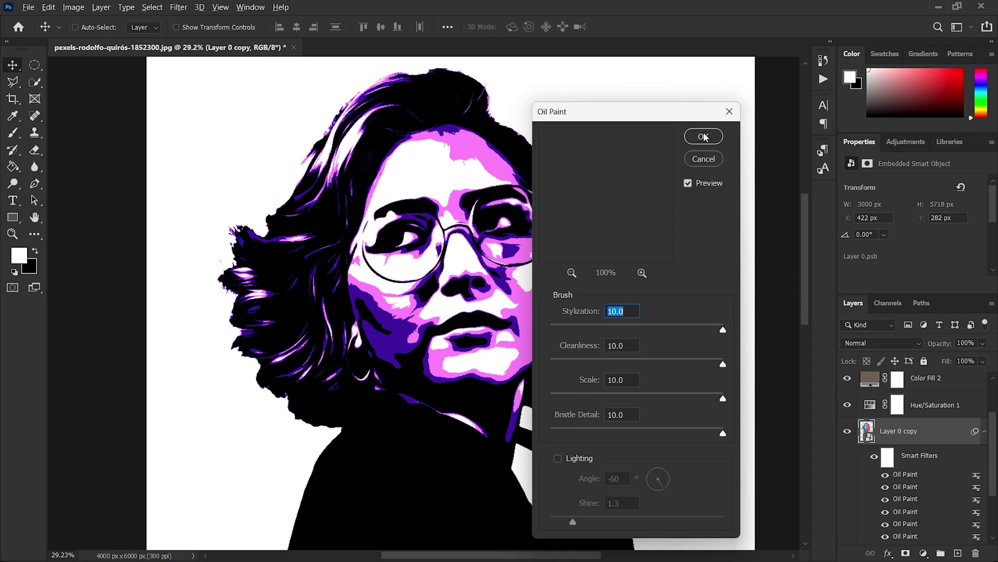
click(704, 136)
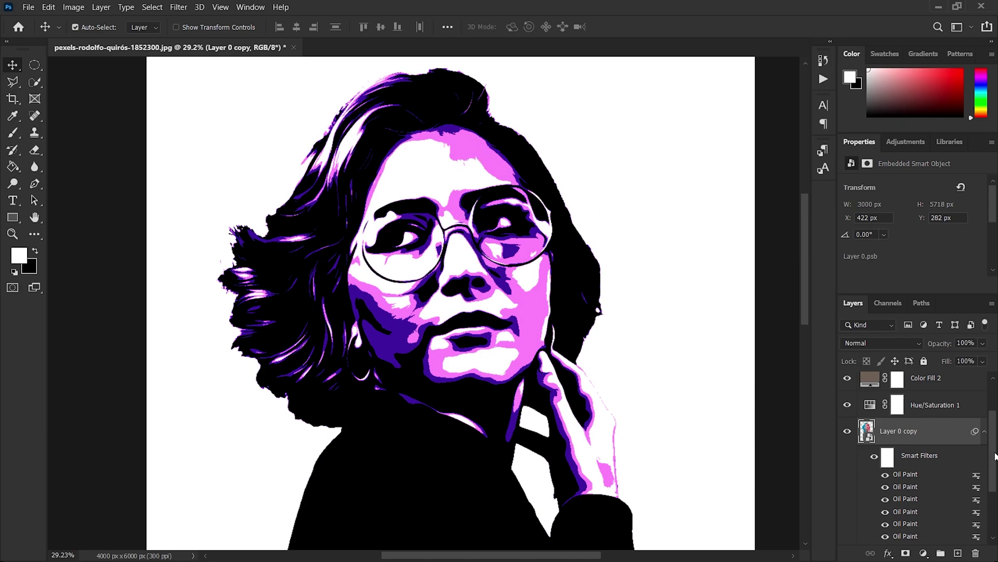
scroll(995, 456, down, 3)
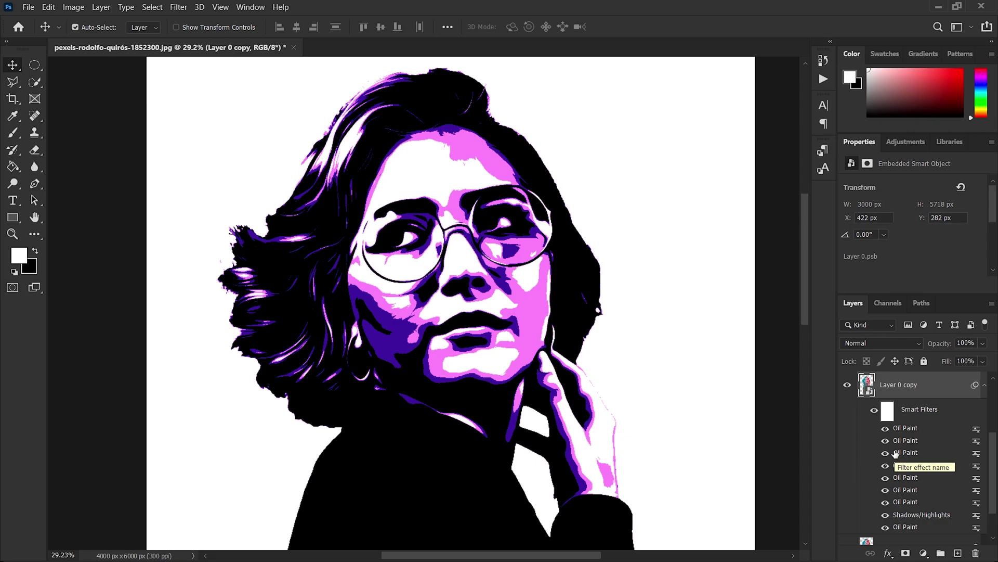
click(985, 388)
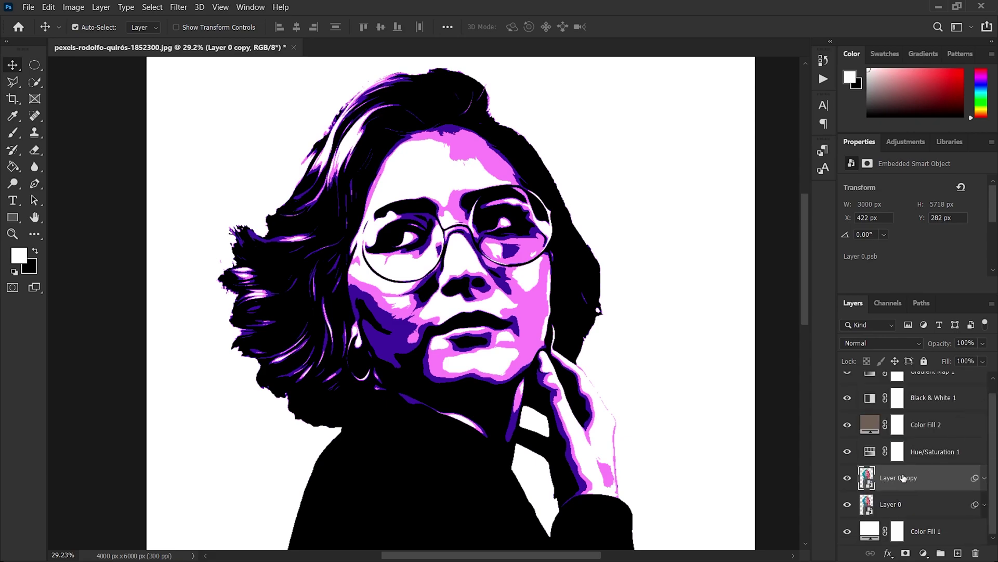
click(847, 477)
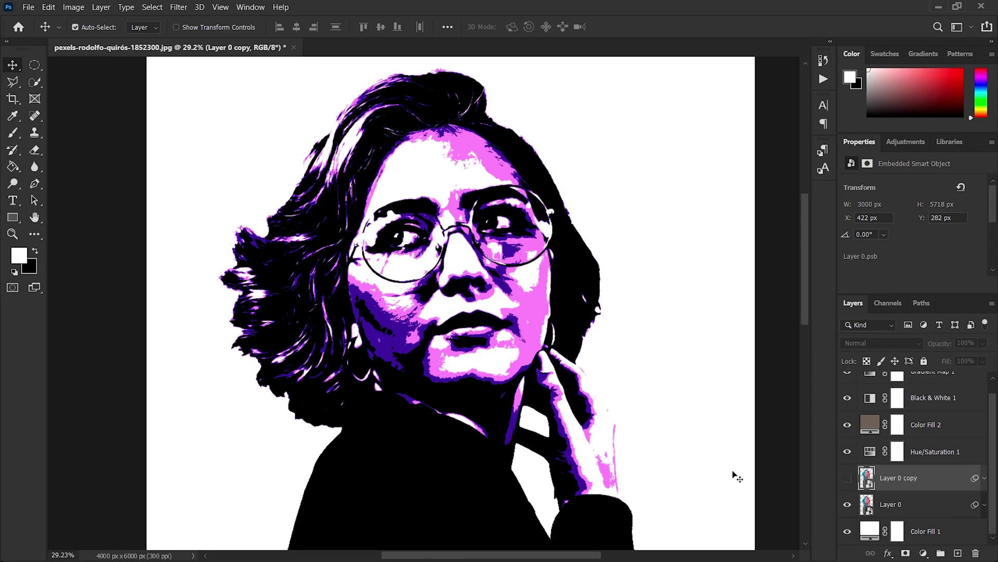
click(847, 478)
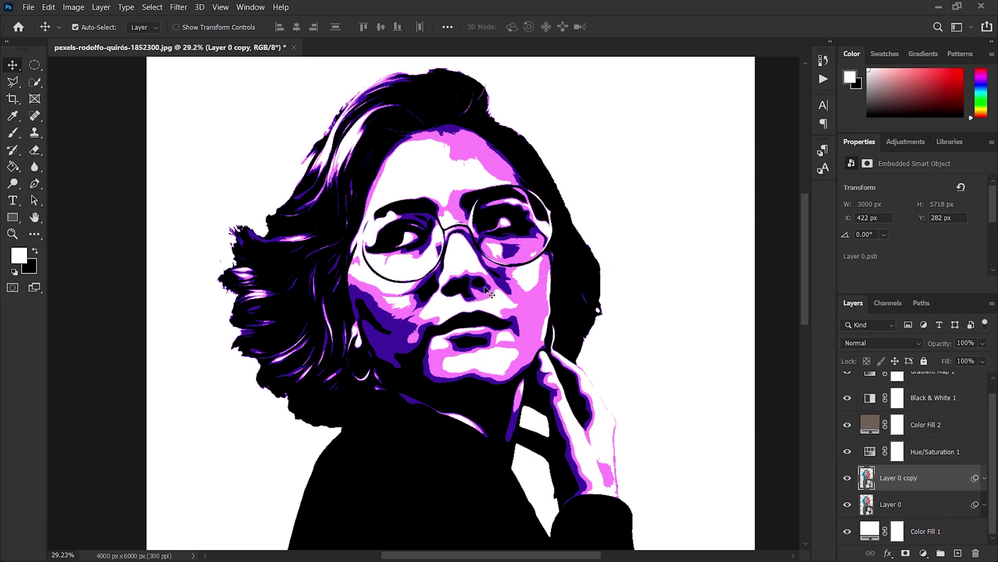
click(847, 478)
click(848, 478)
- Add a layer mask to Layer 0 copy and pick a soft Brush at 0% hardness
click(906, 553)
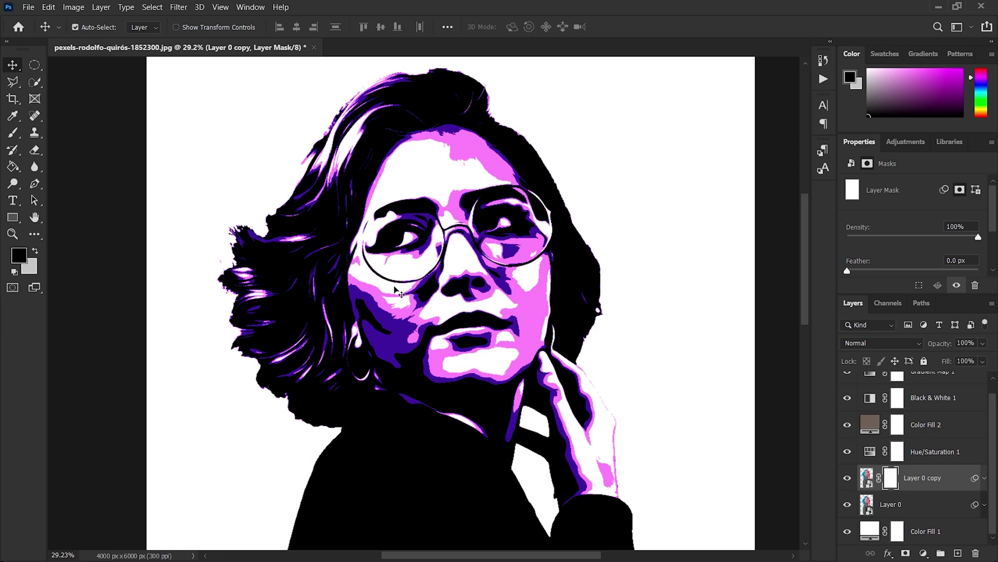
click(13, 134)
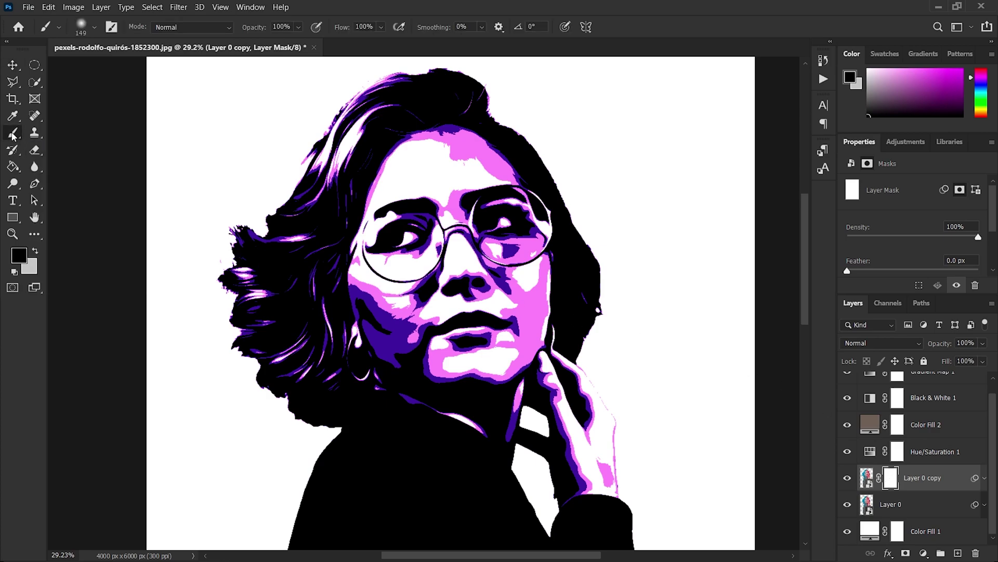
click(95, 27)
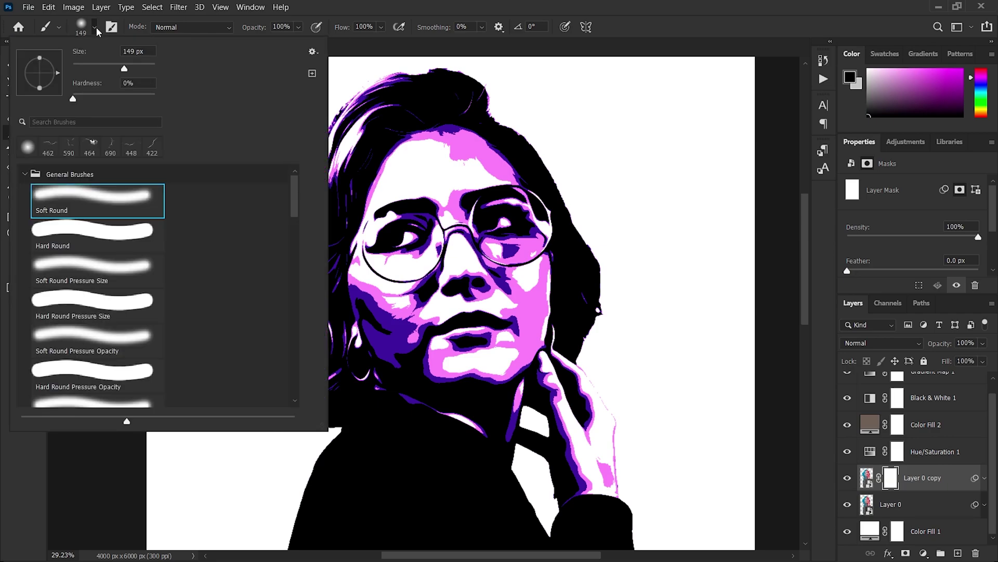
click(74, 101)
click(95, 29)
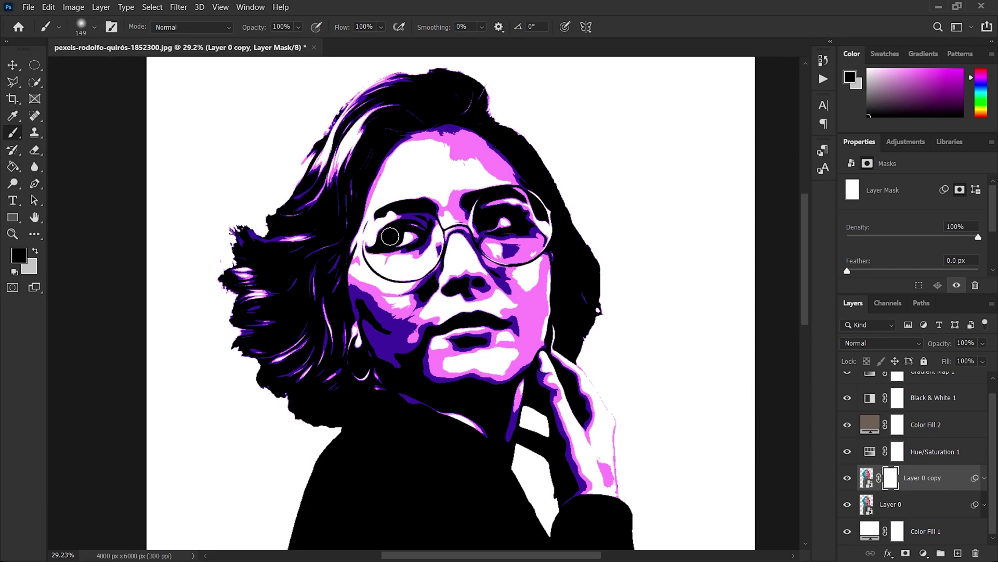
- Paint black on the mask over both eyes so Layer 0's sharper eyes show through
mouse_move(418, 234)
mouse_down()
mouse_move(375, 243)
mouse_move(525, 218)
mouse_move(482, 220)
mouse_move(519, 217)
mouse_up()
mouse_move(385, 239)
mouse_down()
mouse_move(418, 232)
mouse_move(407, 239)
mouse_up()
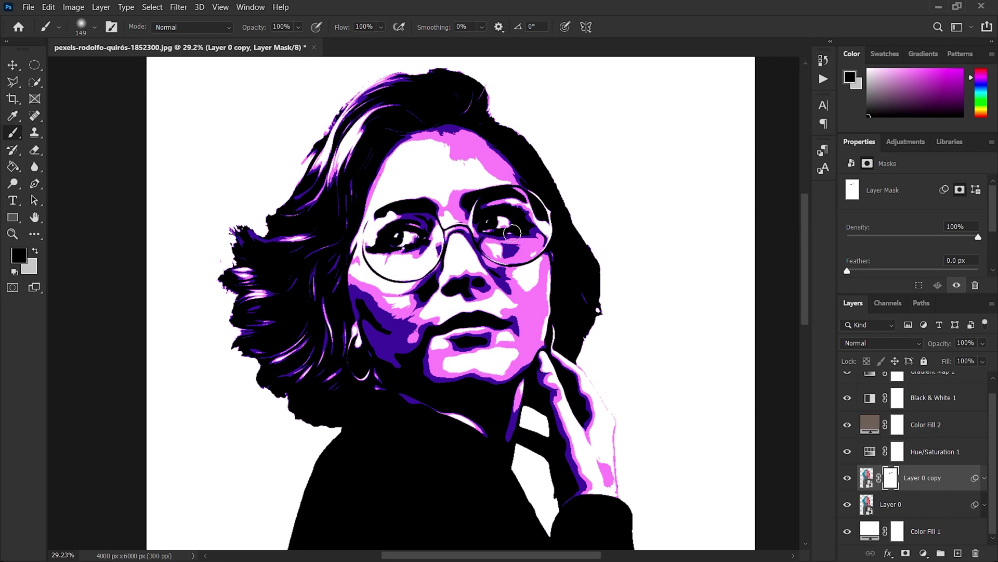
drag(513, 232, 471, 230)
click(13, 65)
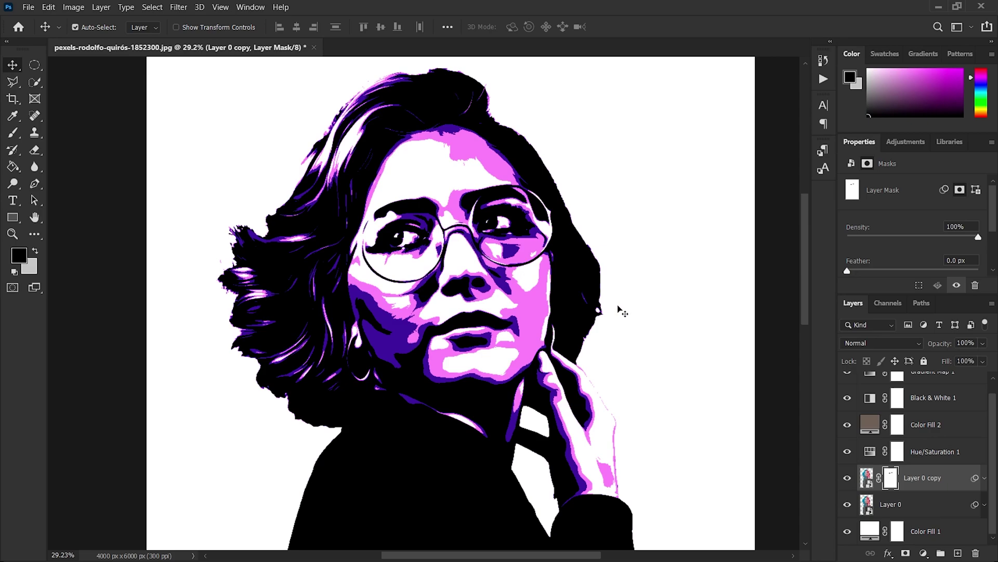
scroll(622, 307, right, 1)
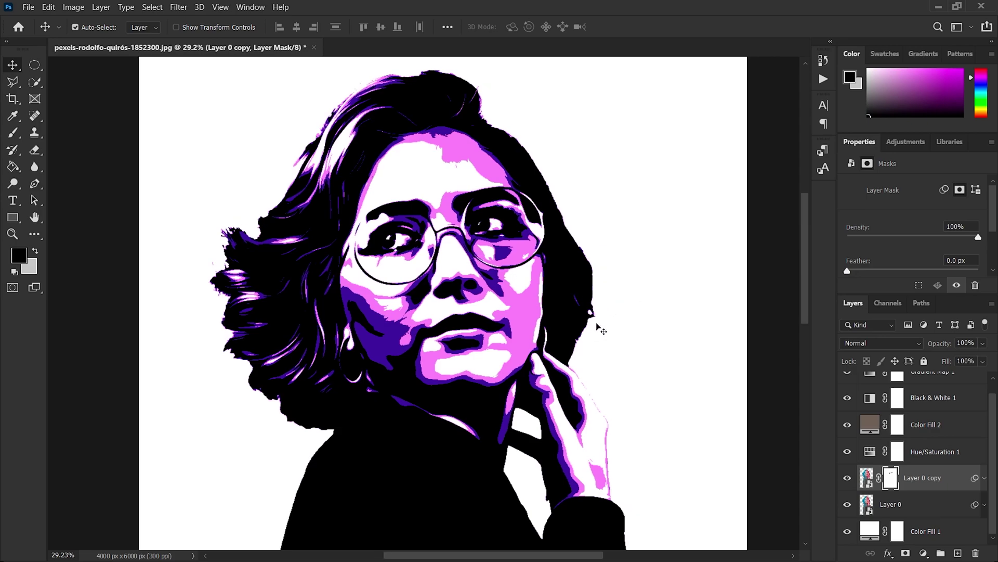
- Set Gradient Map 1 to the first Texturelabs_4060_Vectortones preset for red, gold and black tones
scroll(922, 478, up, 1)
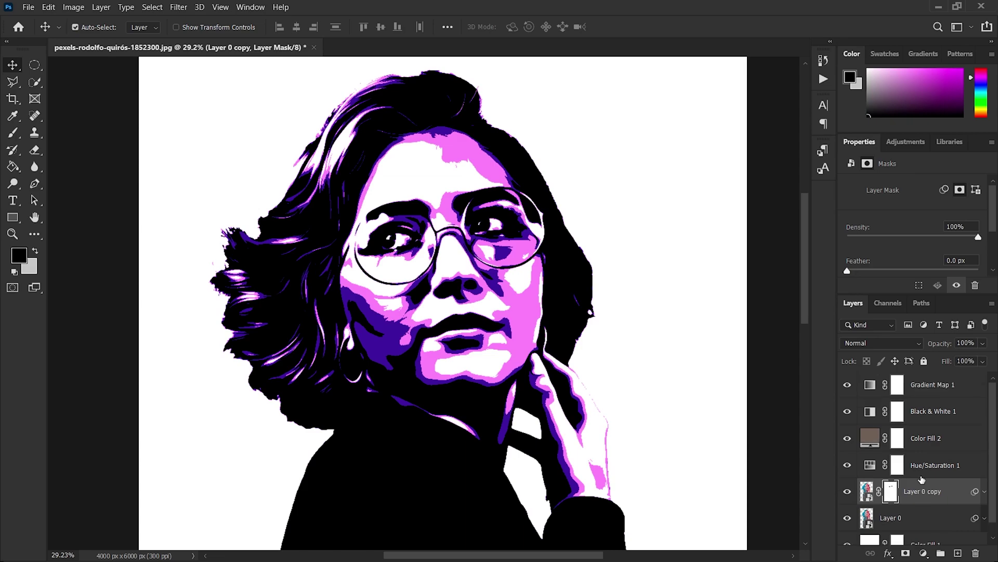
click(922, 386)
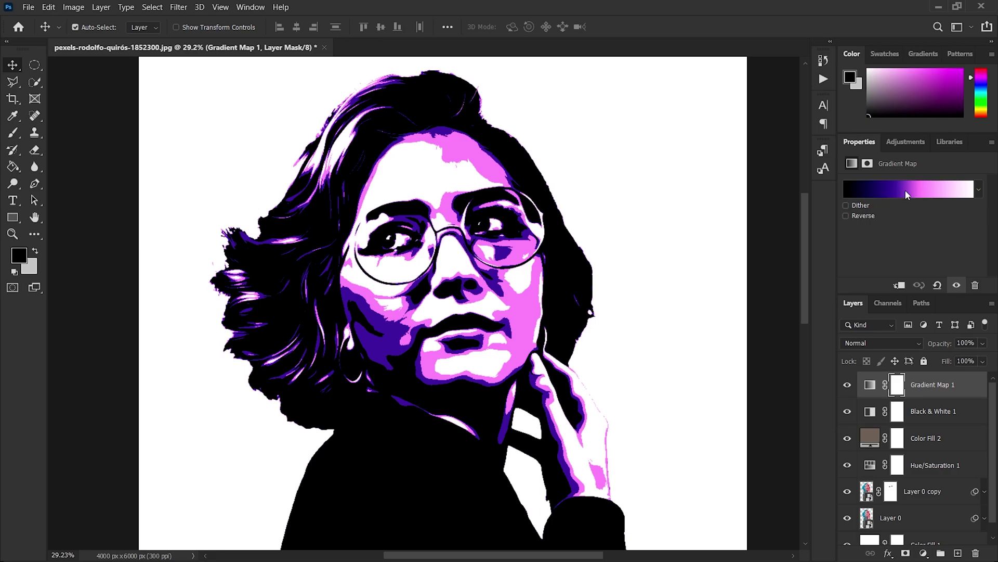
click(978, 191)
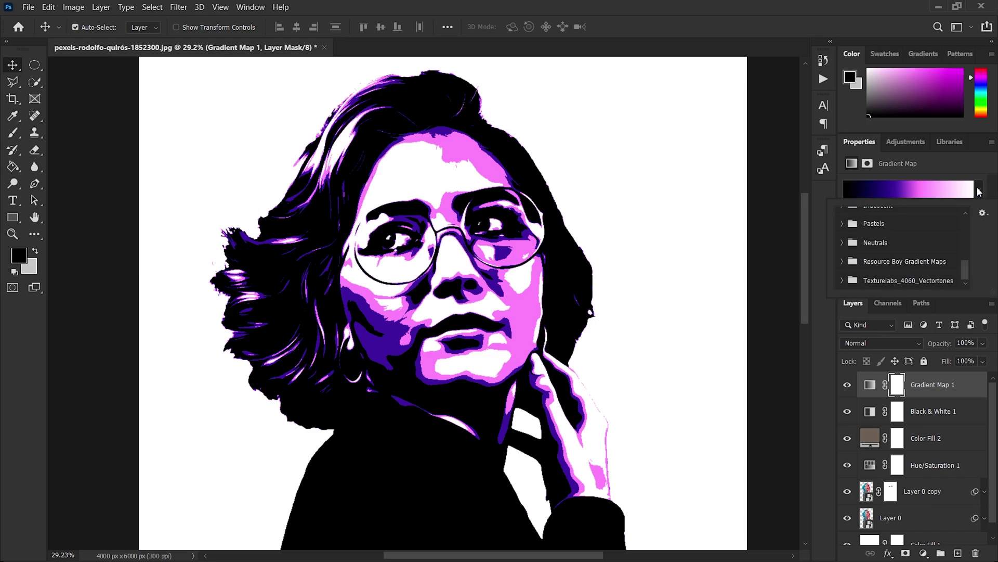
click(843, 280)
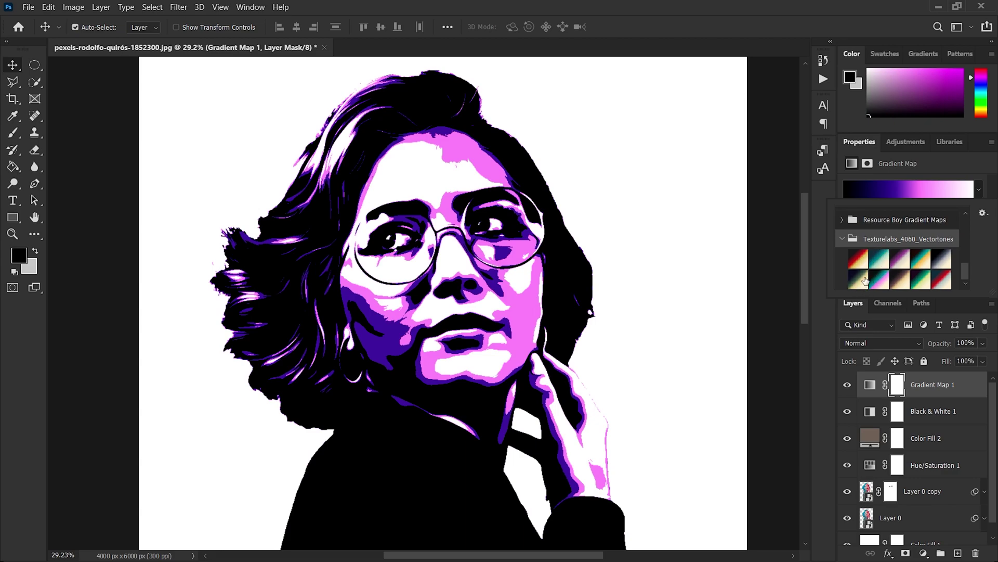
click(859, 259)
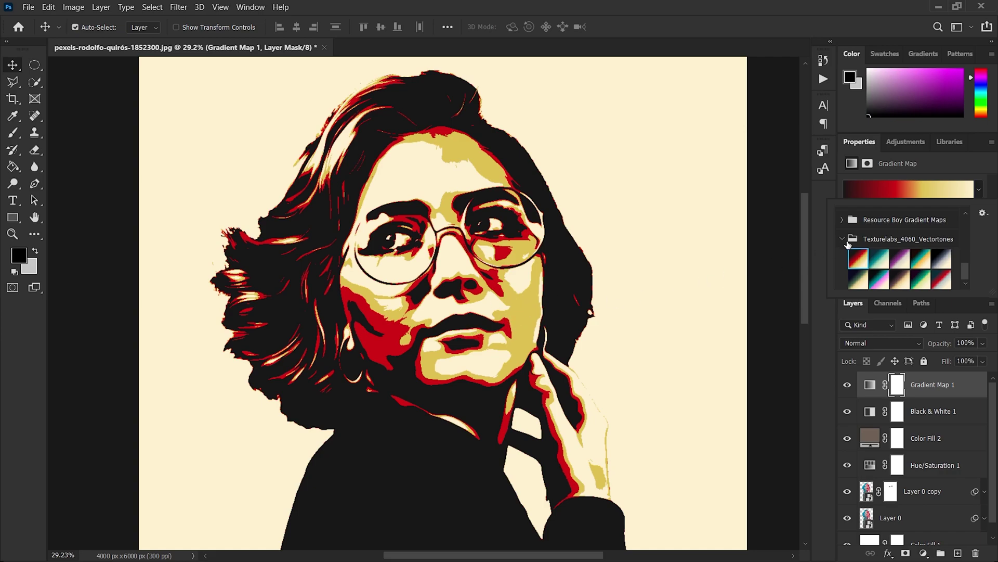
click(918, 192)
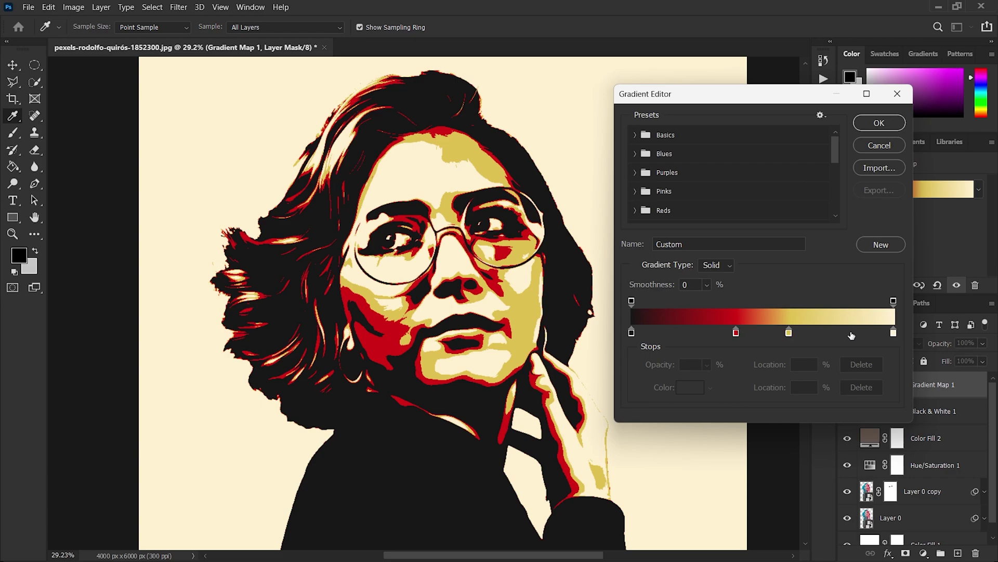
click(631, 336)
click(737, 335)
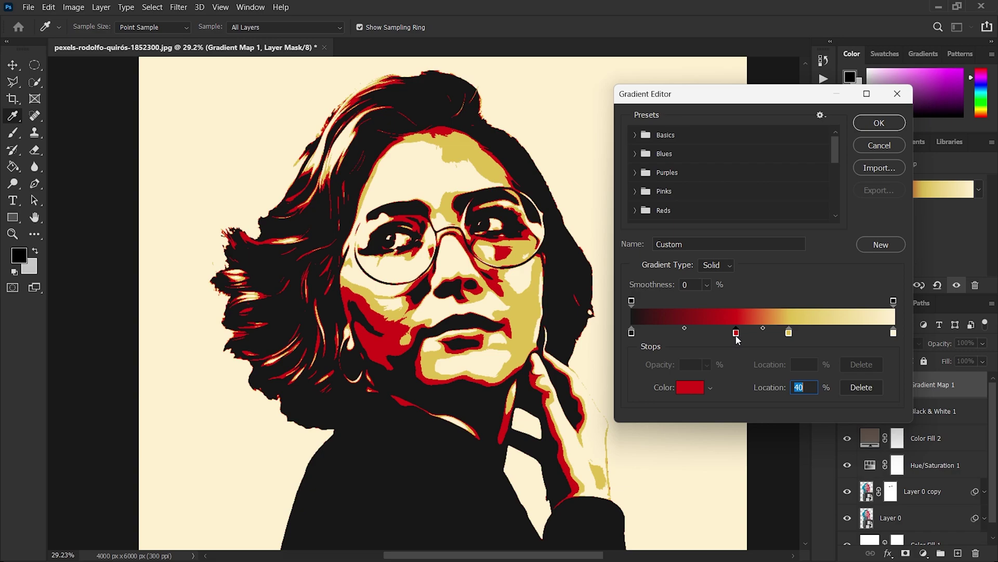
click(897, 94)
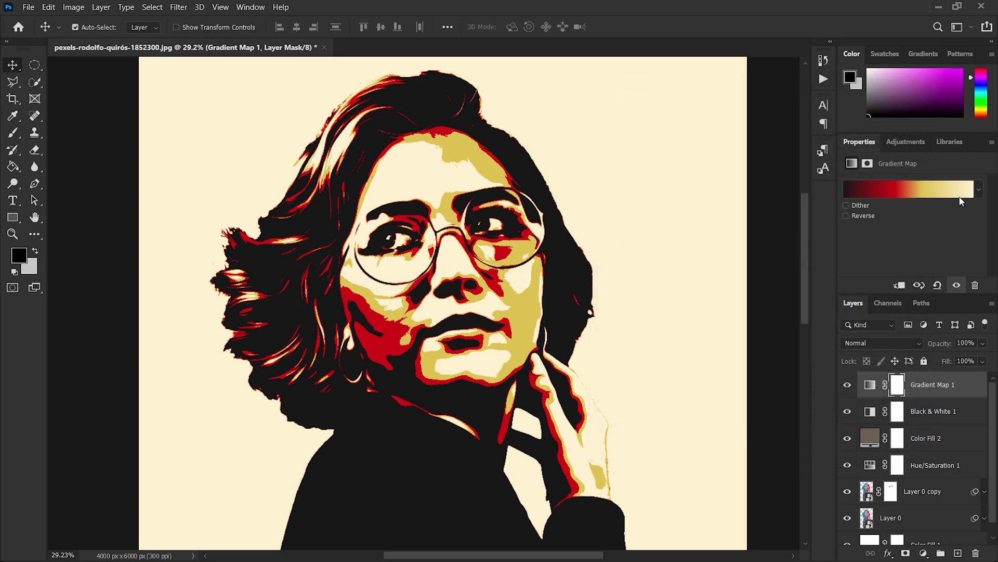
click(979, 189)
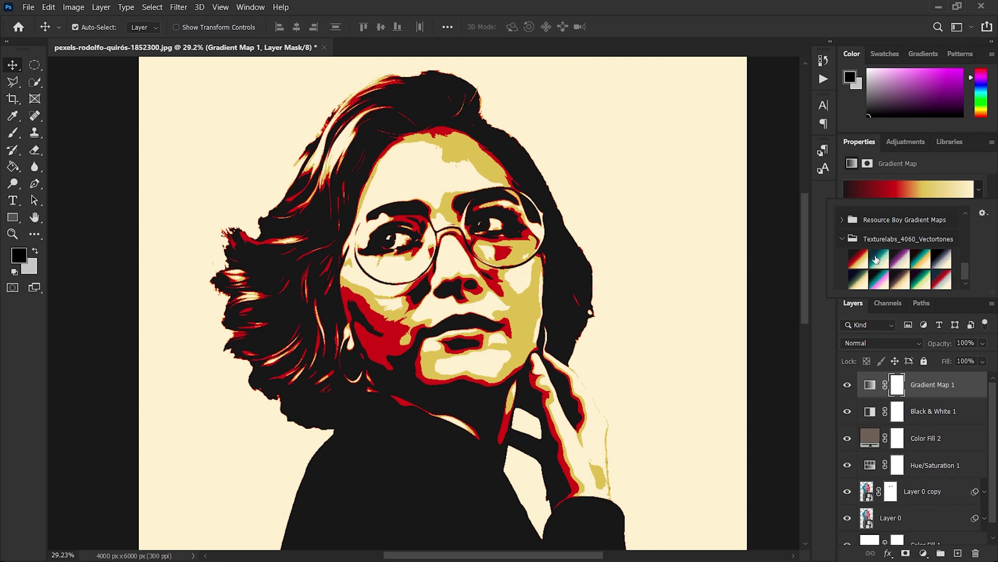
- Preview the teal, purple and red/navy Vectortones presets, then return to the first red-gold one
click(877, 258)
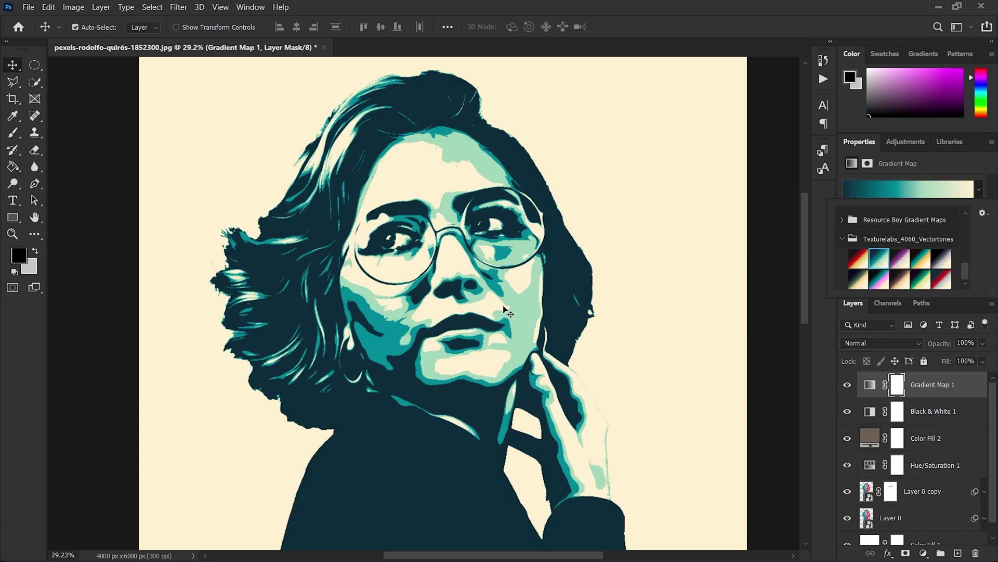
click(899, 259)
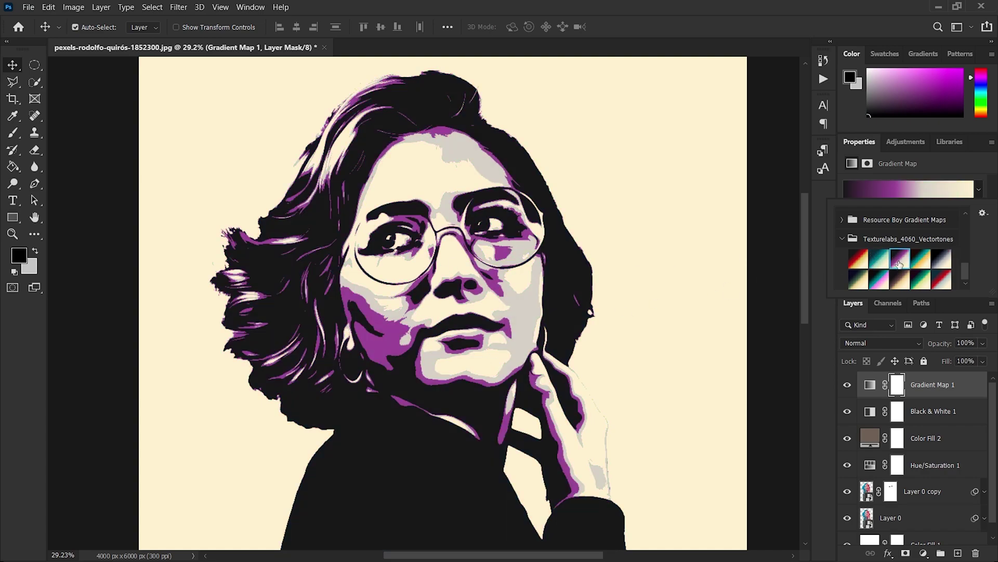
click(943, 280)
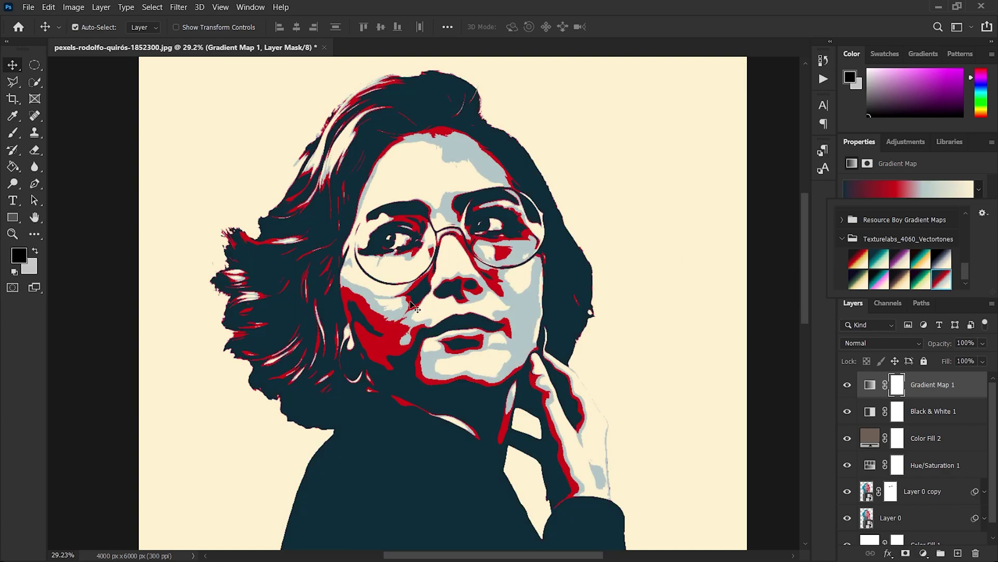
scroll(414, 307, up, 2)
scroll(507, 309, down, 2)
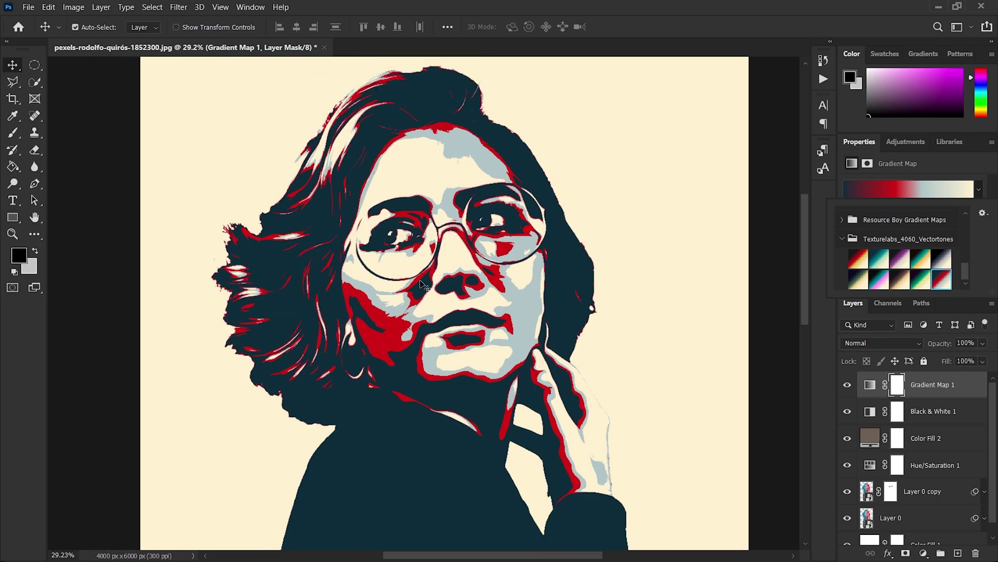
click(859, 259)
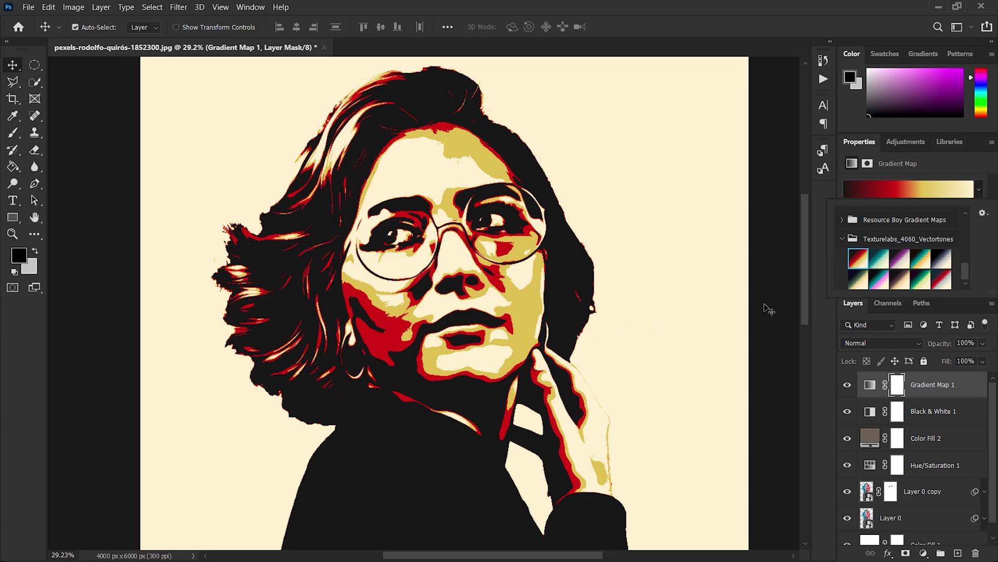
click(981, 190)
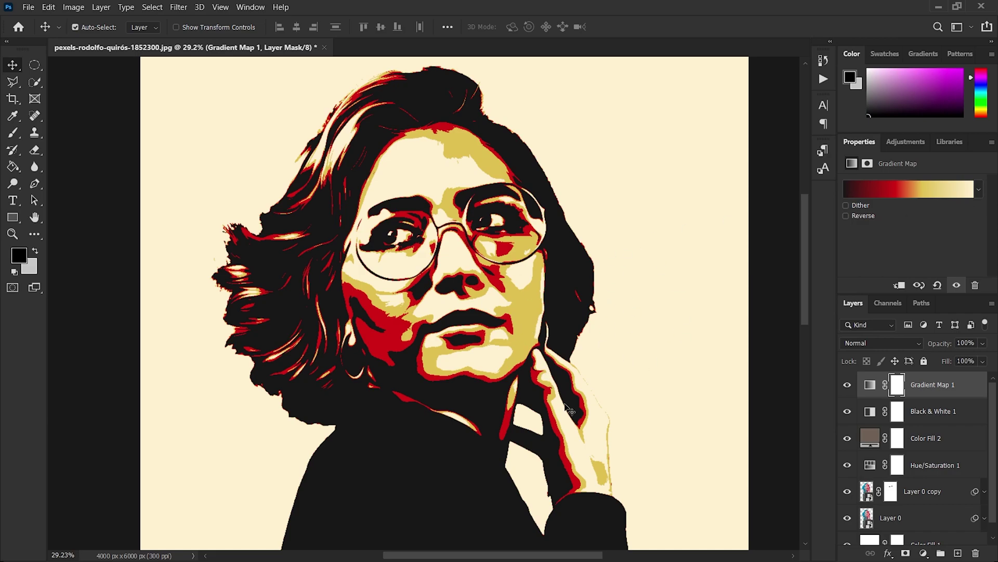
- Select Color Fill 2 and bring up its Color Picker
click(926, 440)
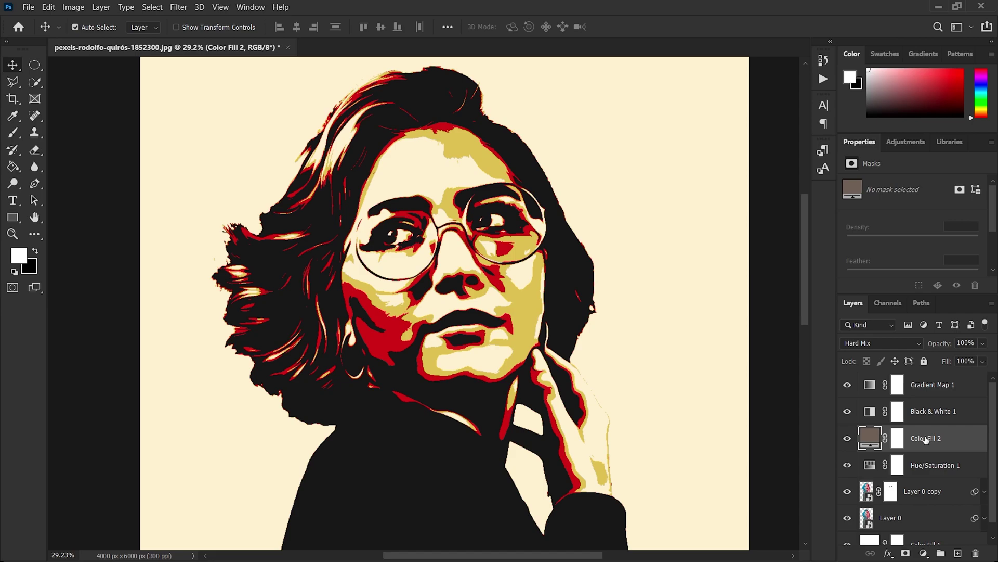
double_click(873, 440)
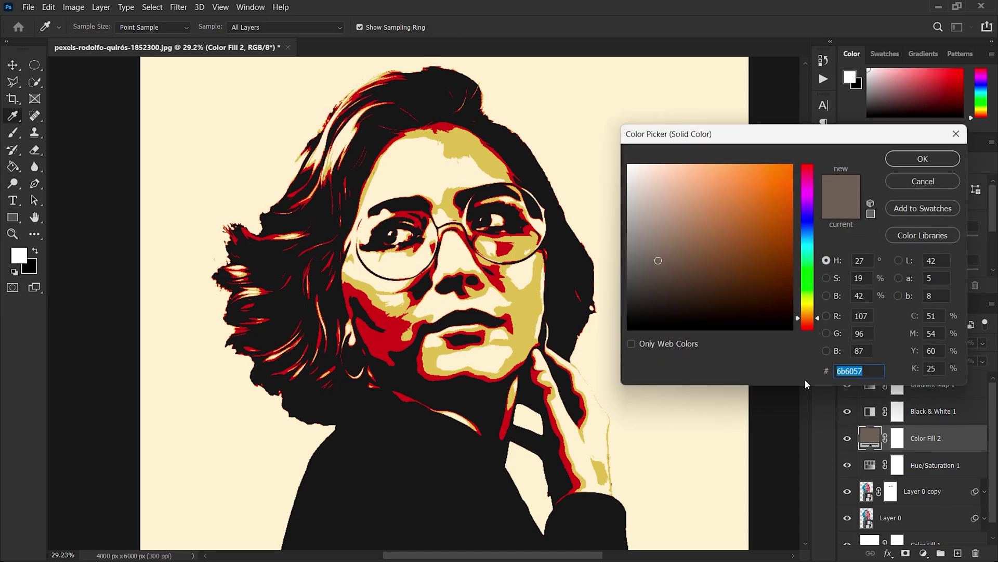